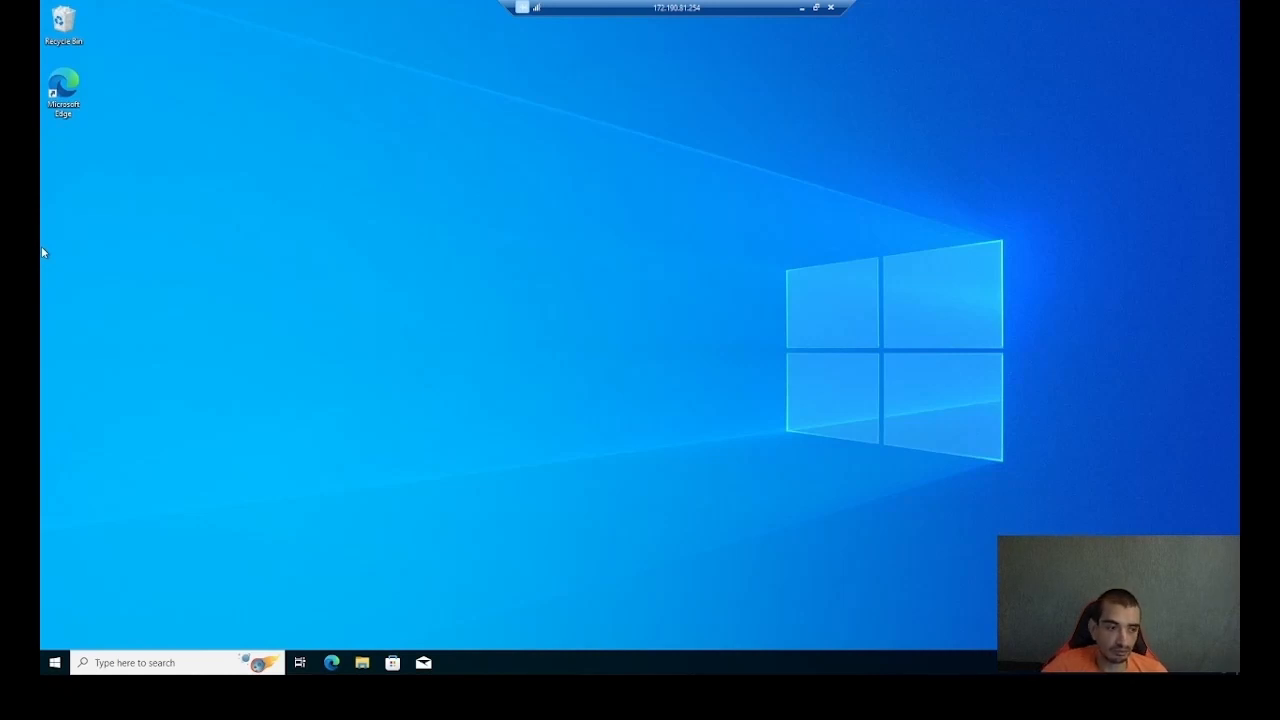
# Check the installed Windows version and build by running winver, and close the information window
pyautogui.click(233, 241)
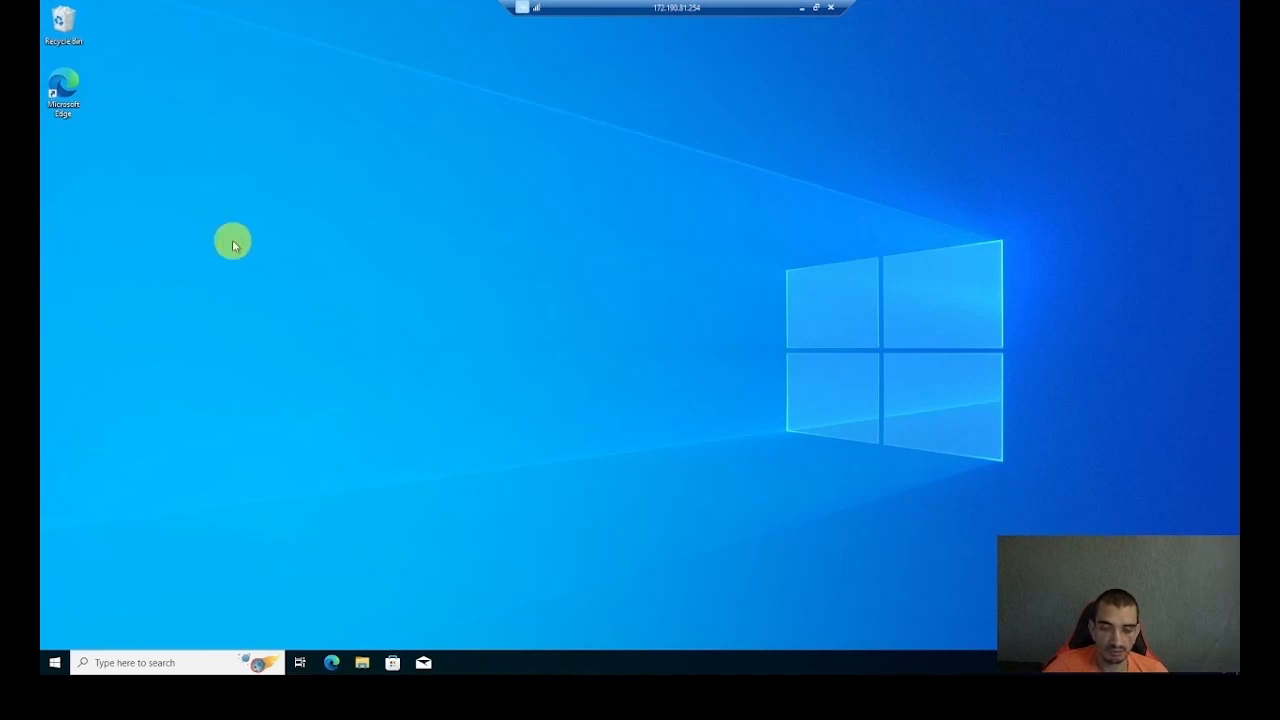
pyautogui.click(316, 281)
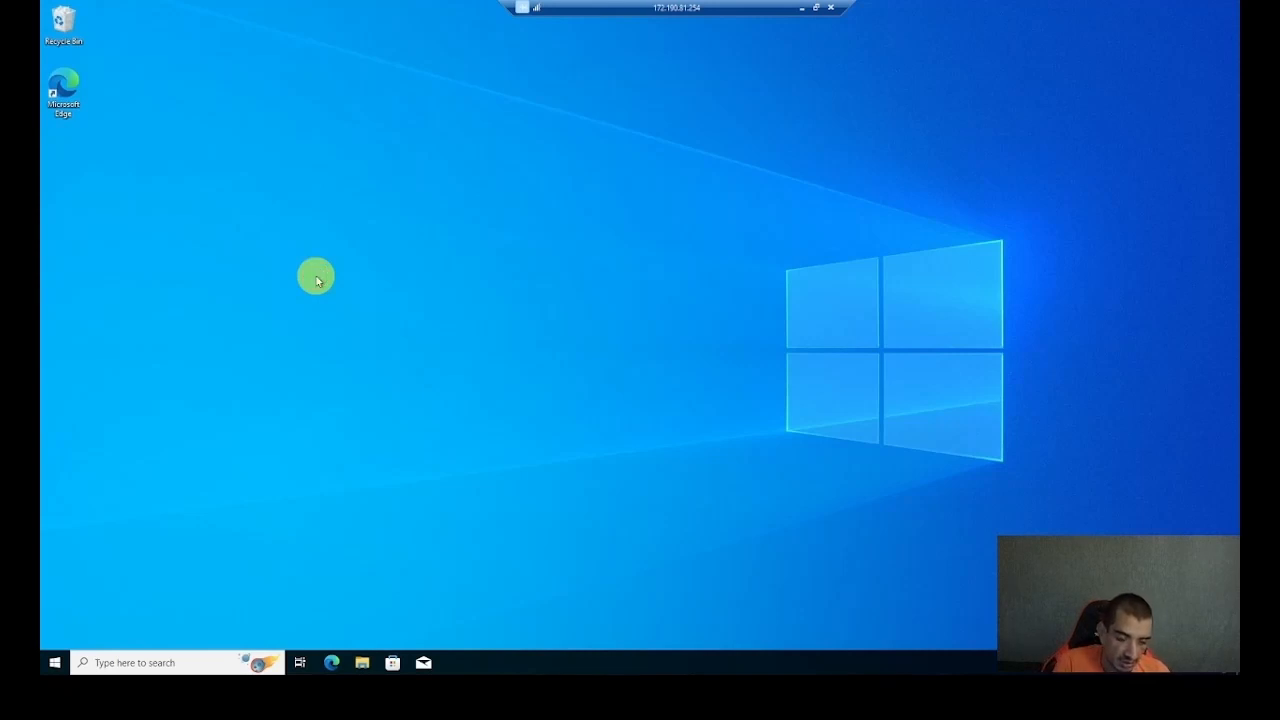
pyautogui.press('super+r')
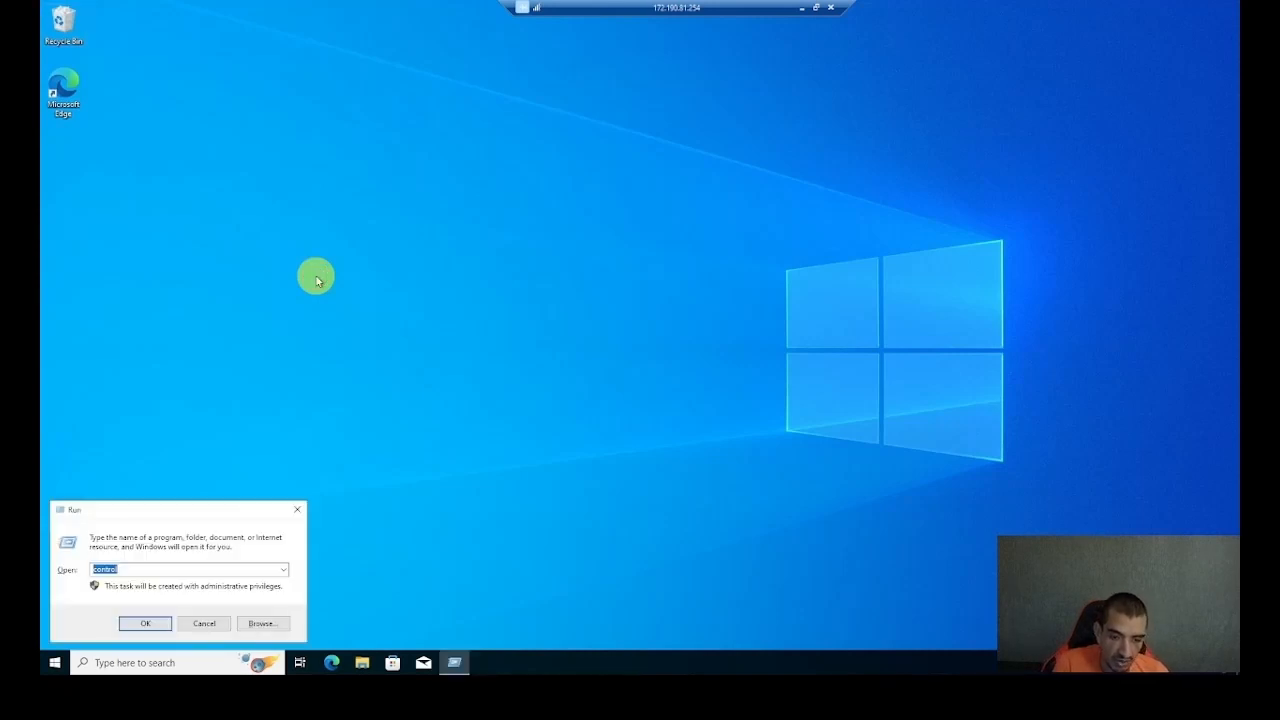
pyautogui.press('BackSpace')
pyautogui.write('winver')
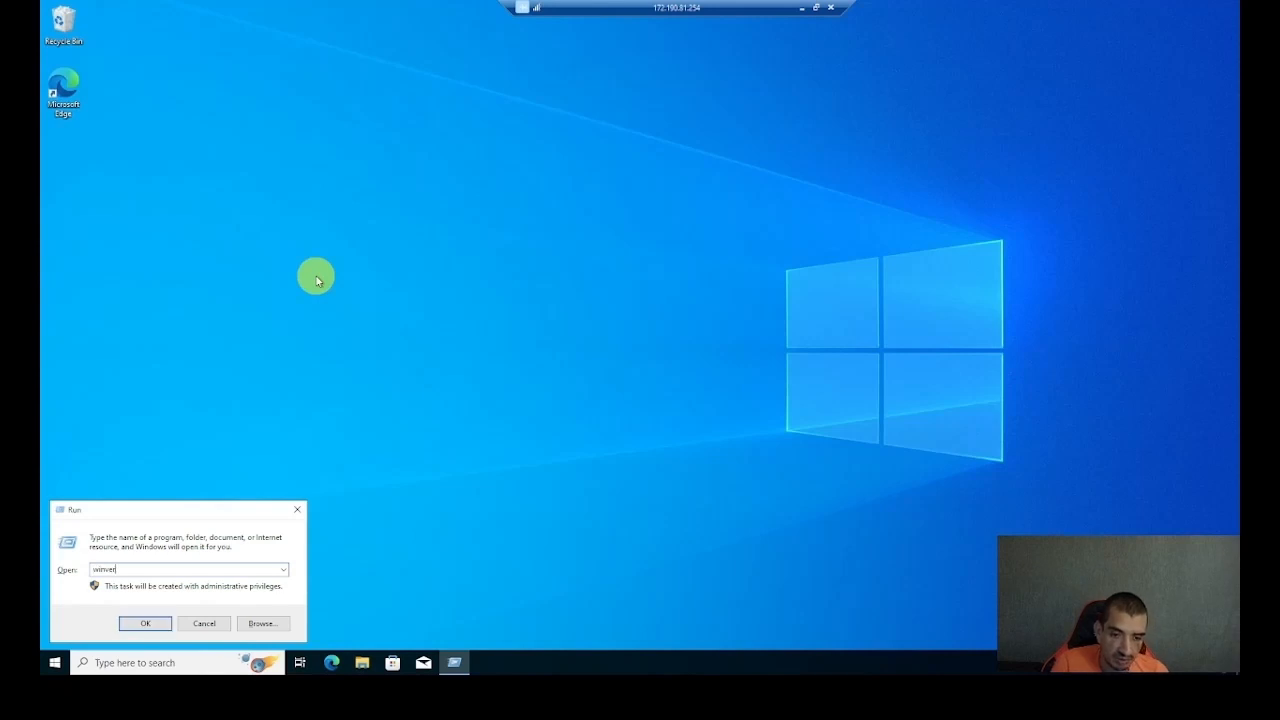
pyautogui.press('Return')
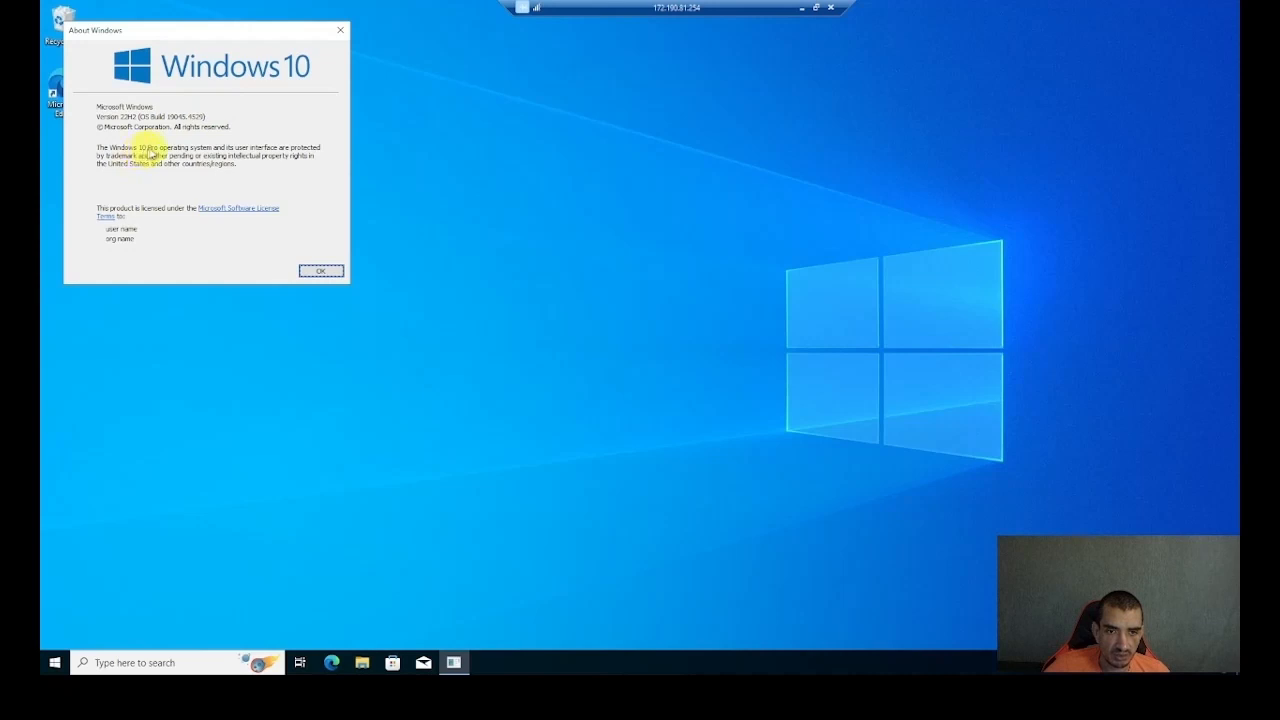
pyautogui.click(340, 31)
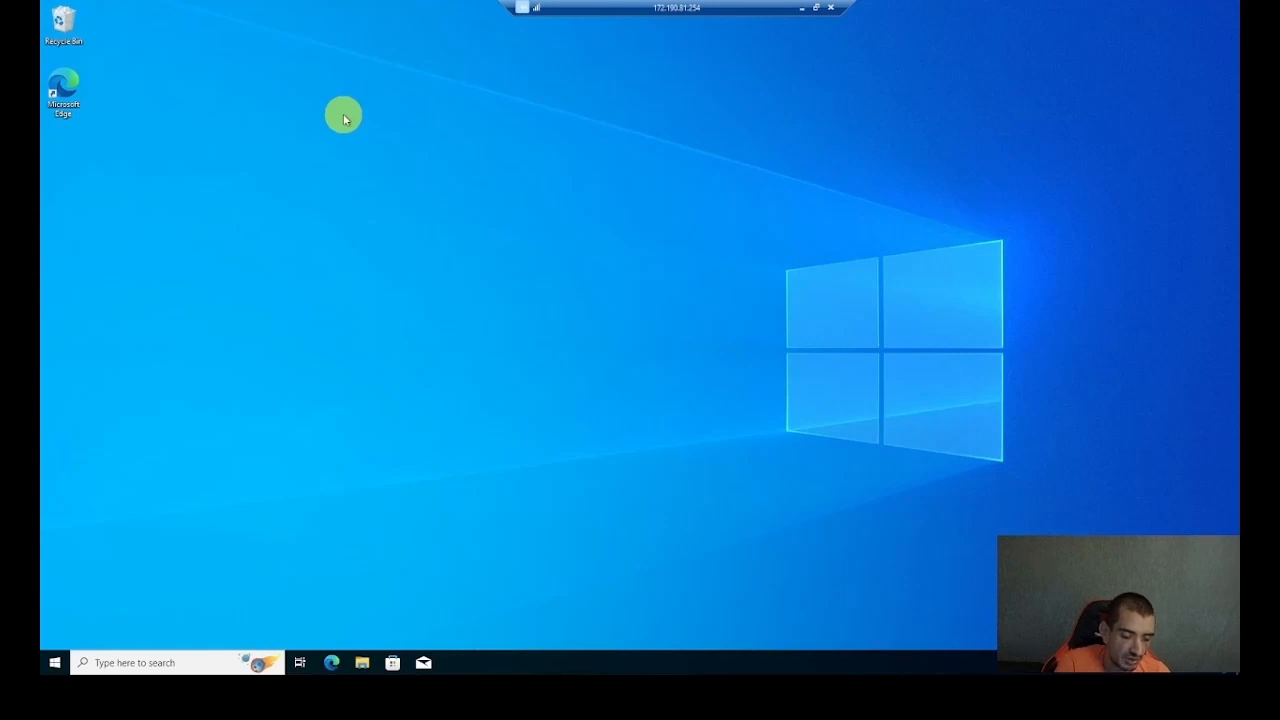
# Open the Control Panel by running control, and have its items displayed as small icons
pyautogui.press('super+r')
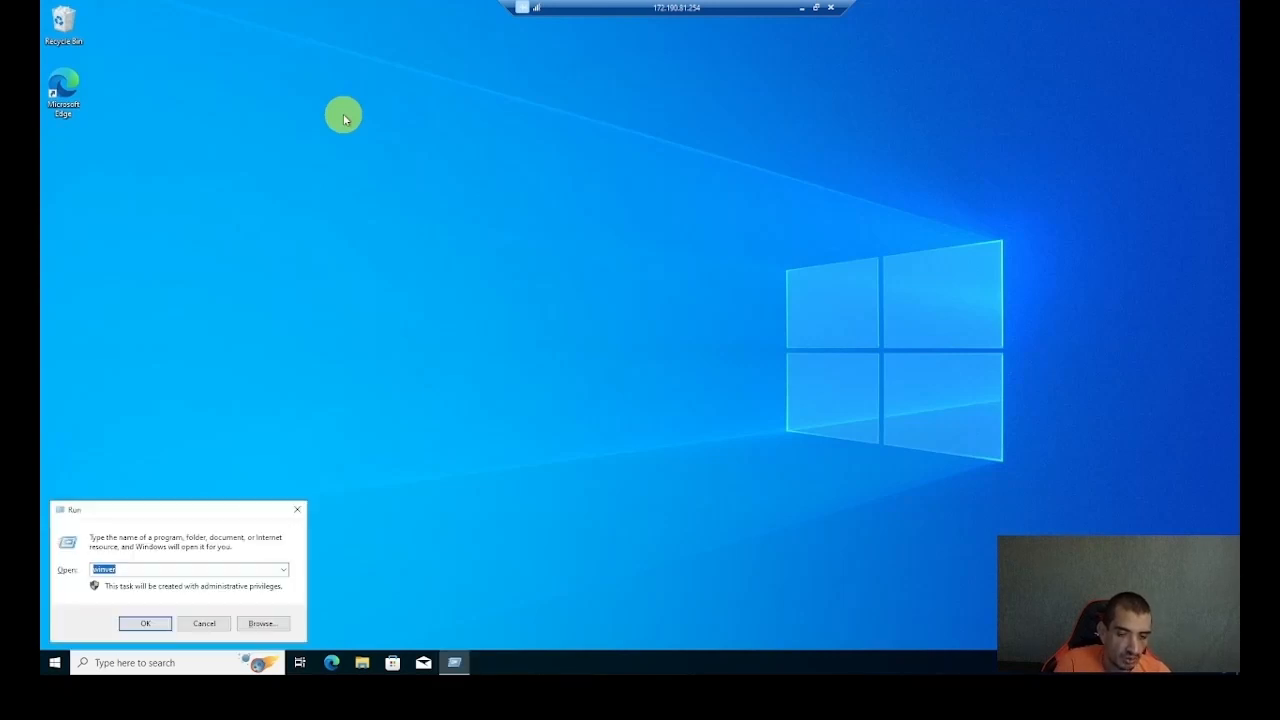
pyautogui.press('BackSpace')
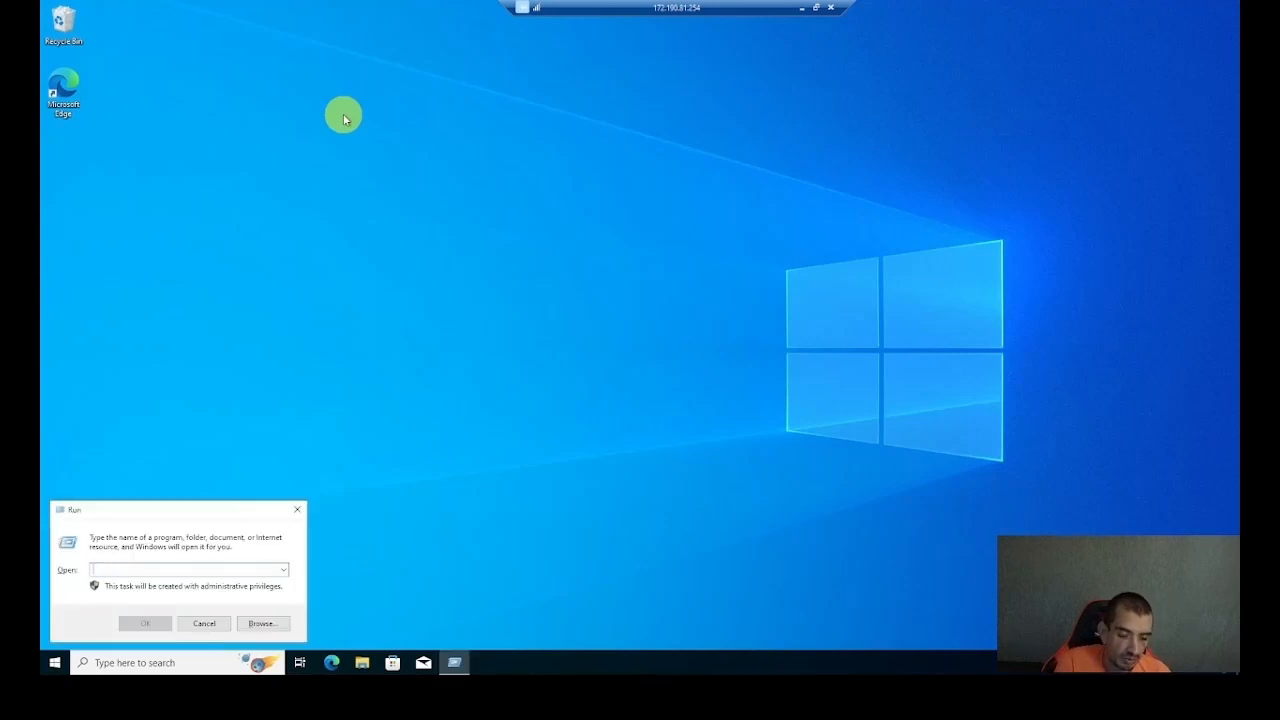
pyautogui.write('cotr')
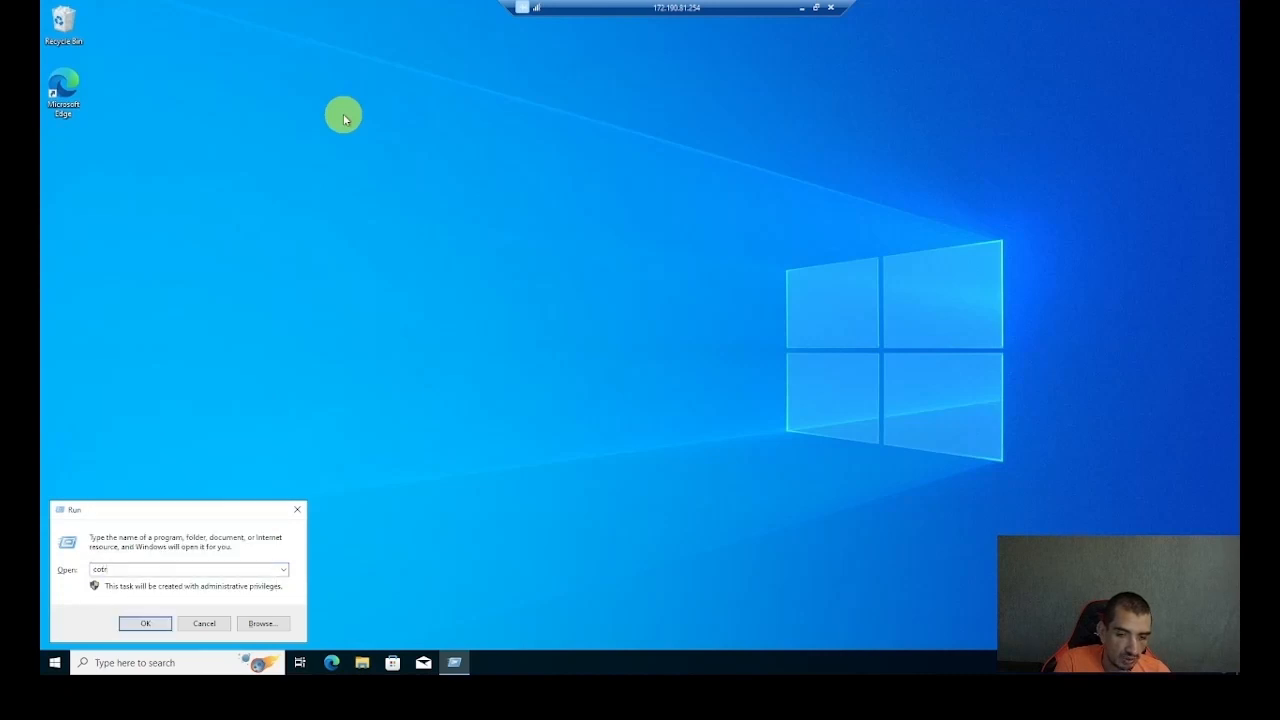
pyautogui.write('o')
pyautogui.press('BackSpace')
pyautogui.press('BackSpace')
pyautogui.press('BackSpace')
pyautogui.write('ntrol')
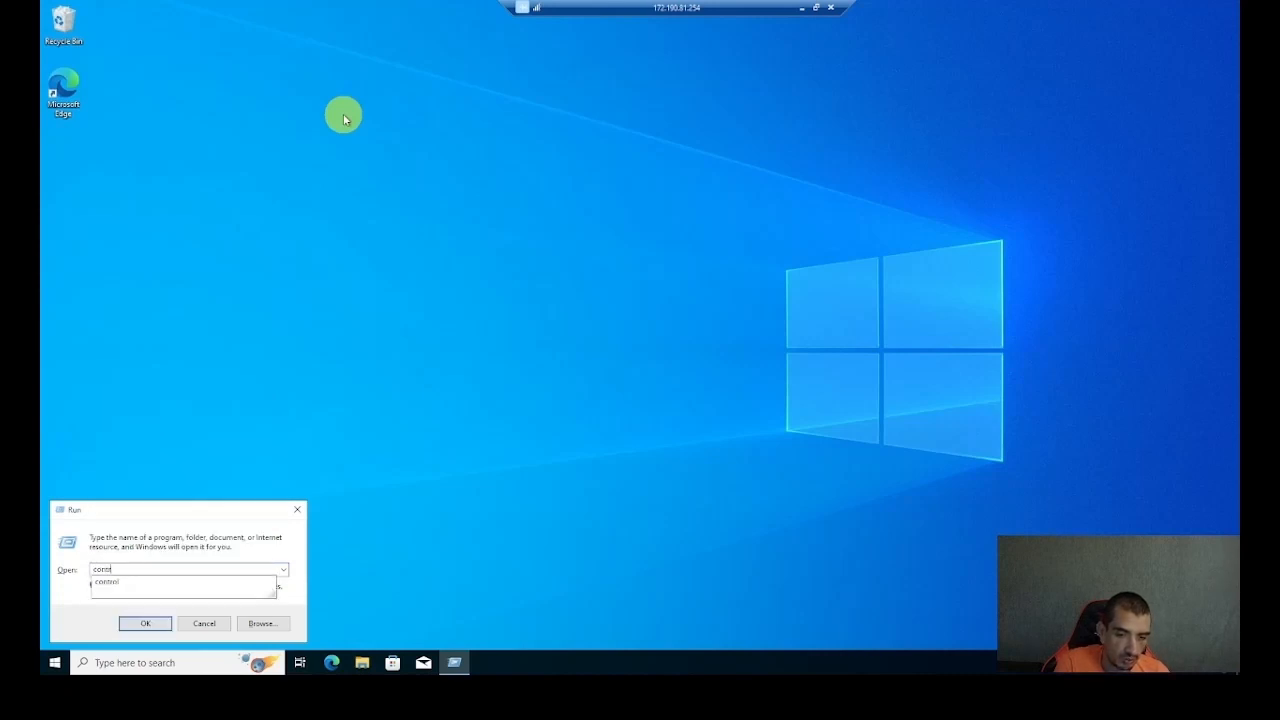
pyautogui.press('Return')
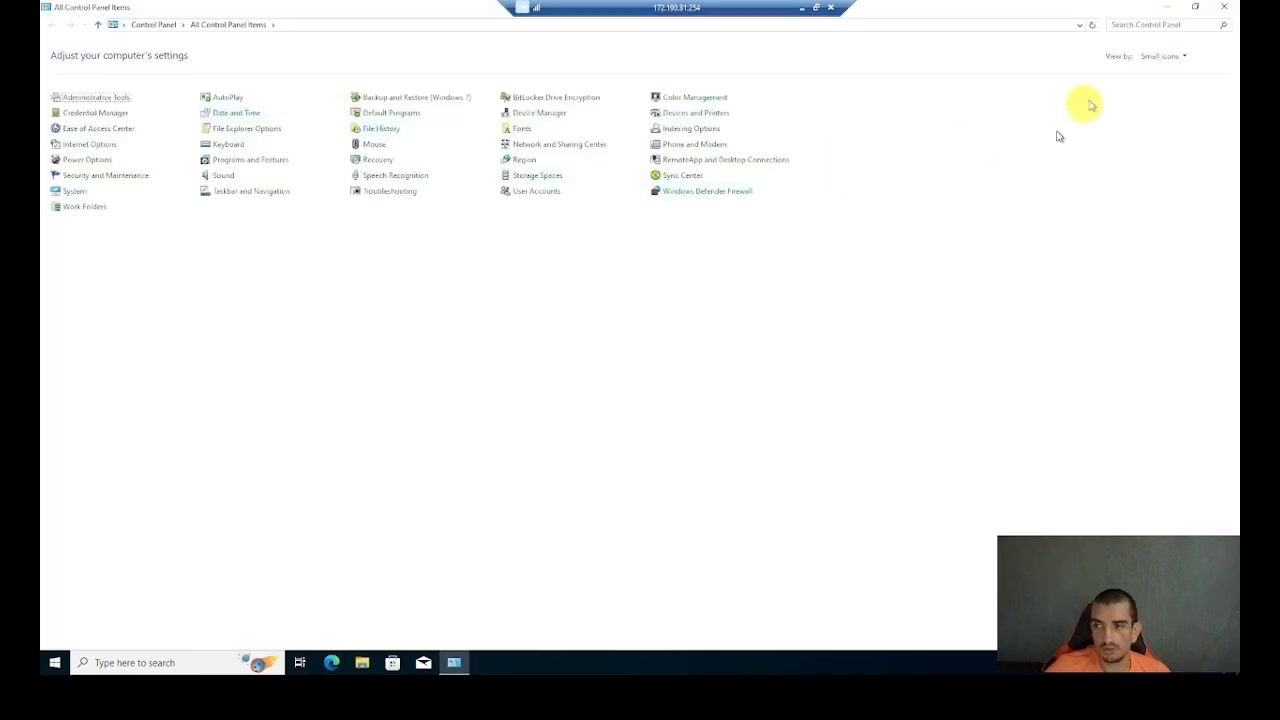
pyautogui.click(1163, 58)
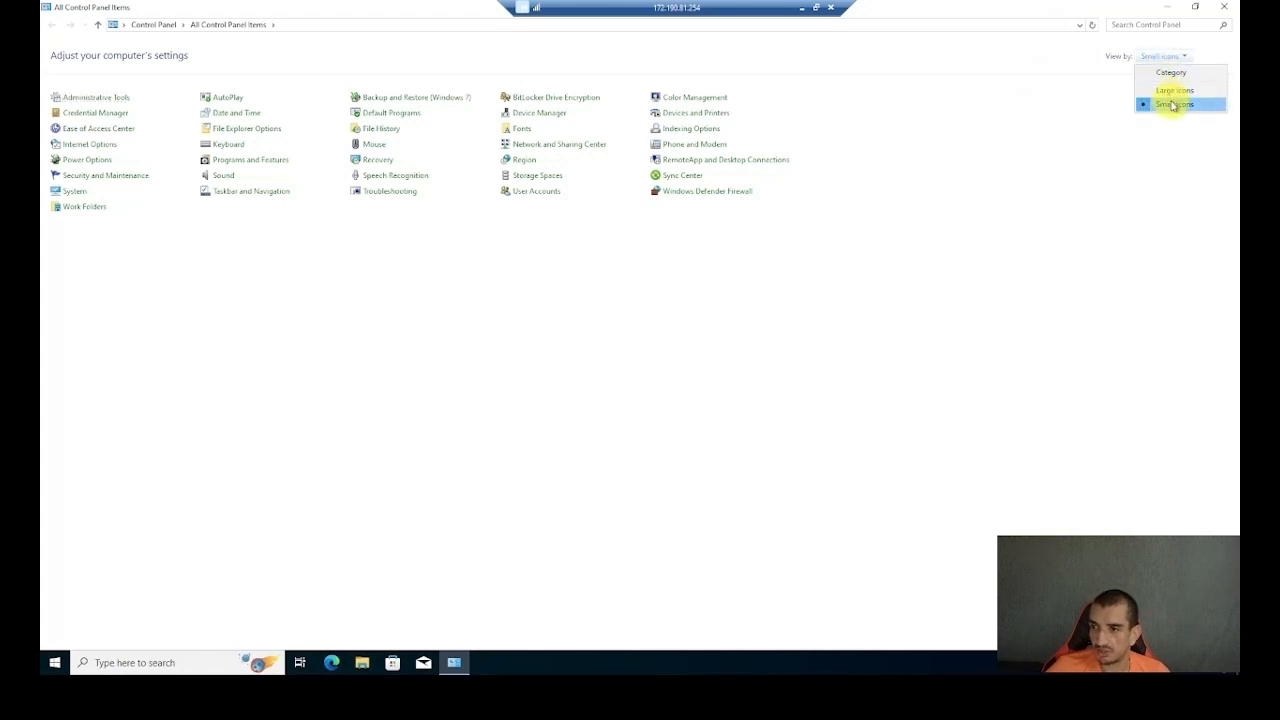
pyautogui.click(1172, 104)
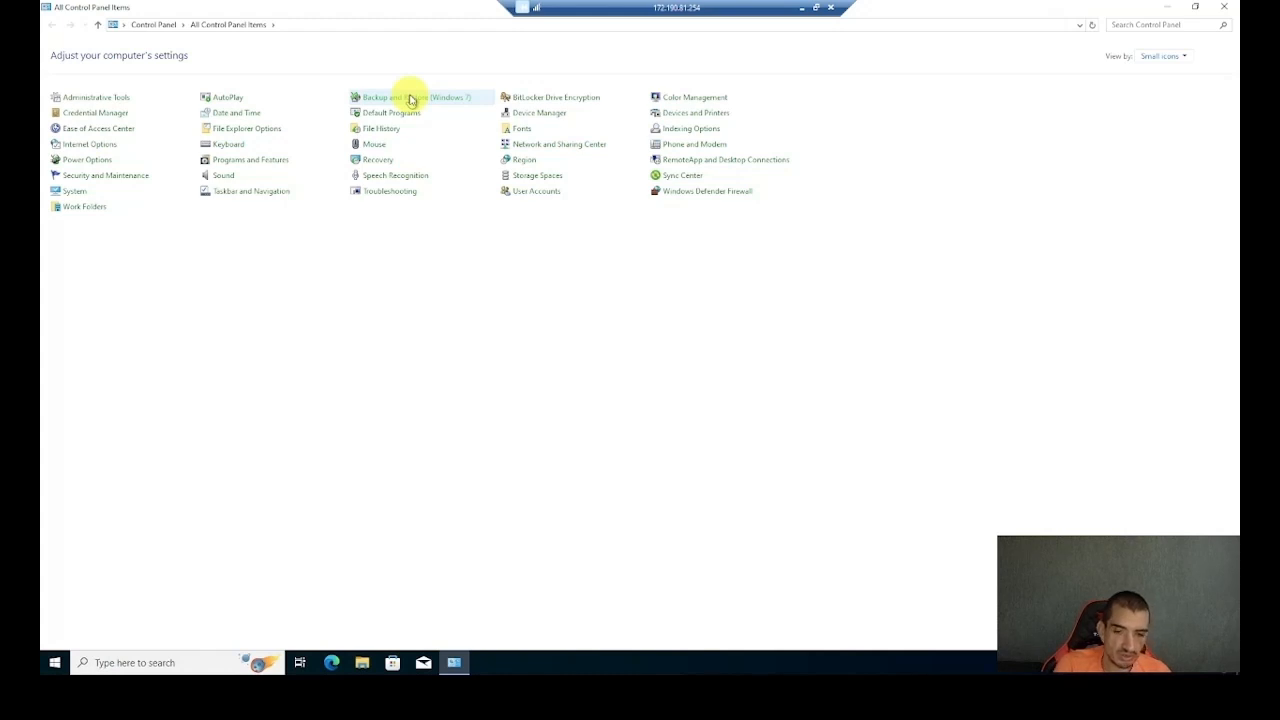
# Run diskmgmt.msc, examine the computer's disks and partitions in a maximized window, and minimize it
pyautogui.press('super+r')
pyautogui.press('BackSpace')
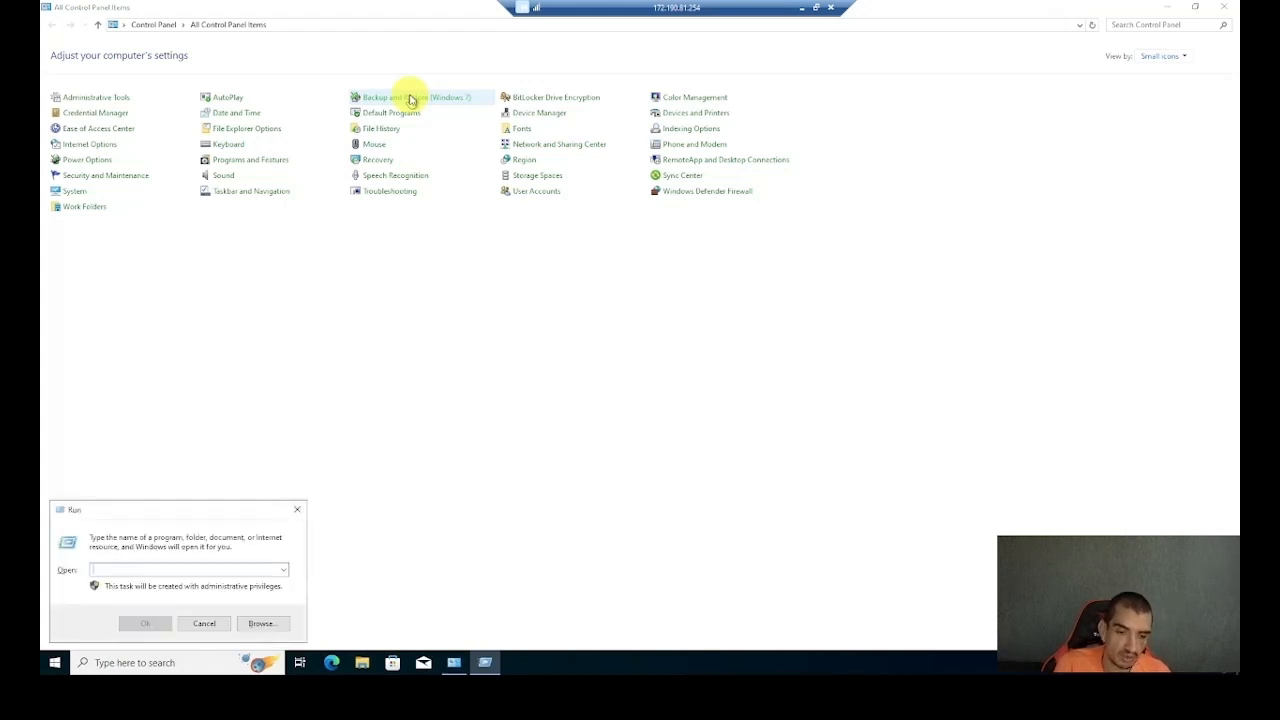
pyautogui.write('diskmgmt.msc')
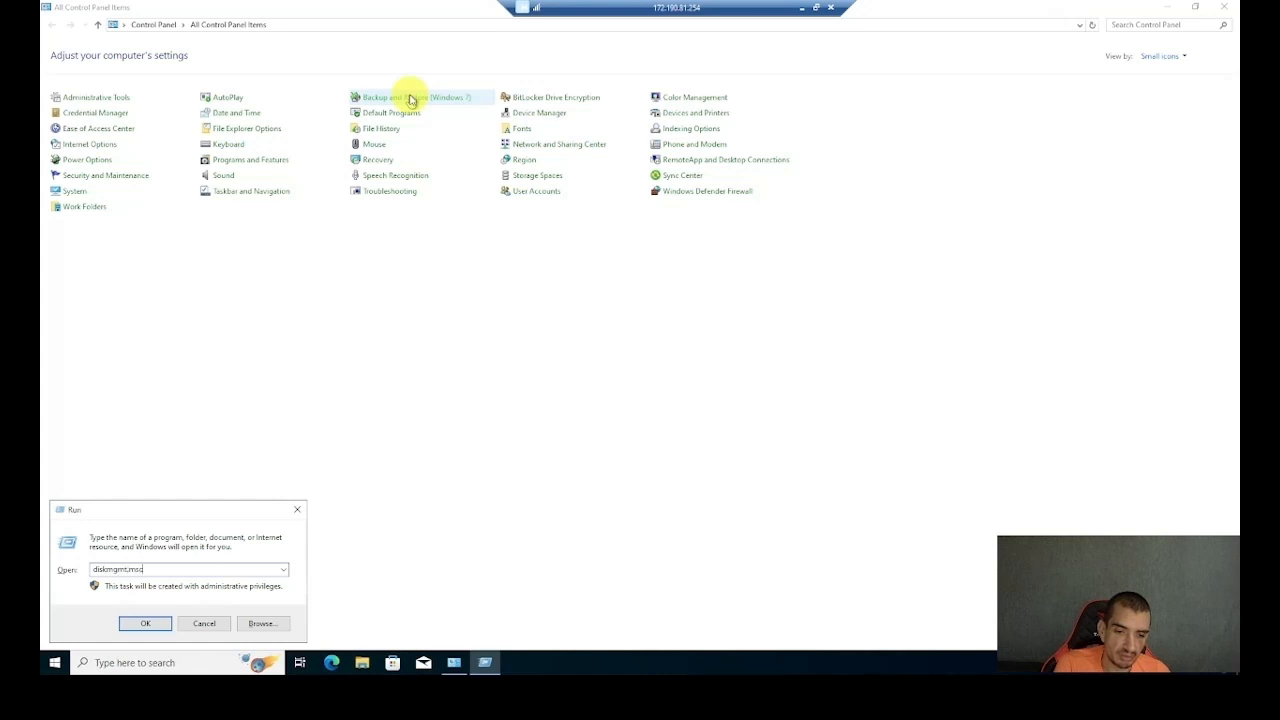
pyautogui.press('Return')
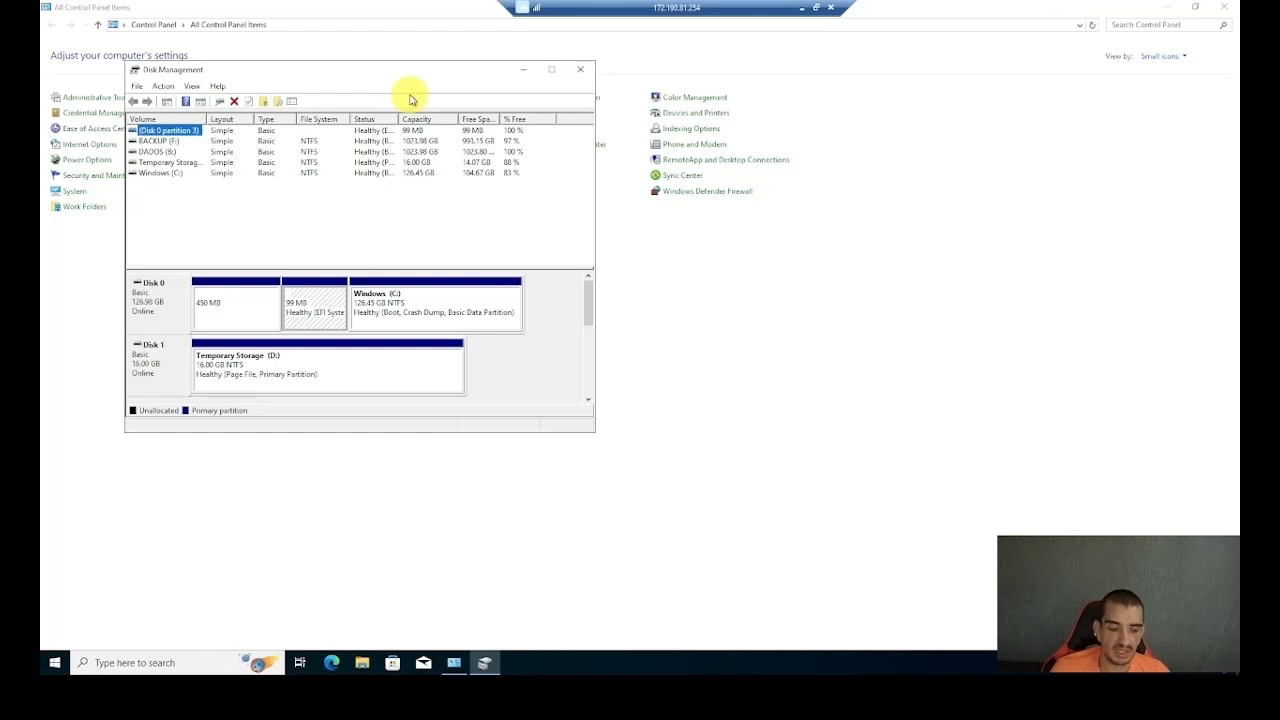
pyautogui.click(552, 70)
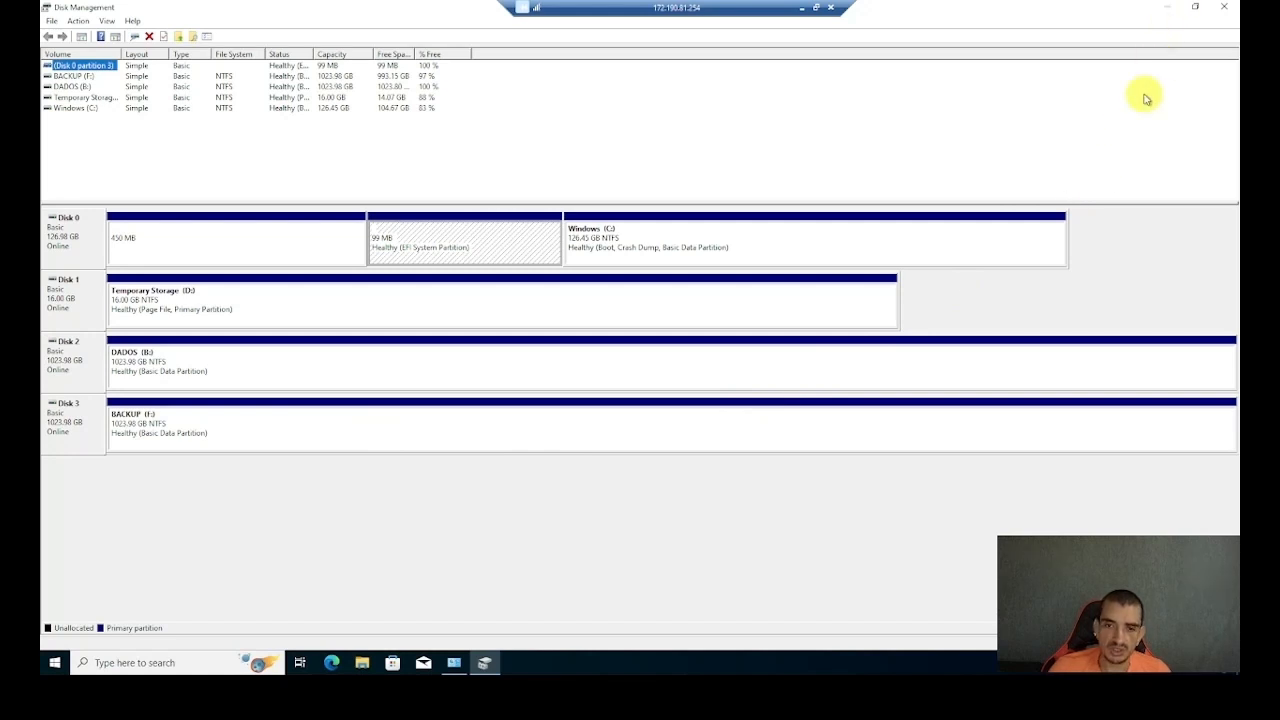
pyautogui.click(1174, 10)
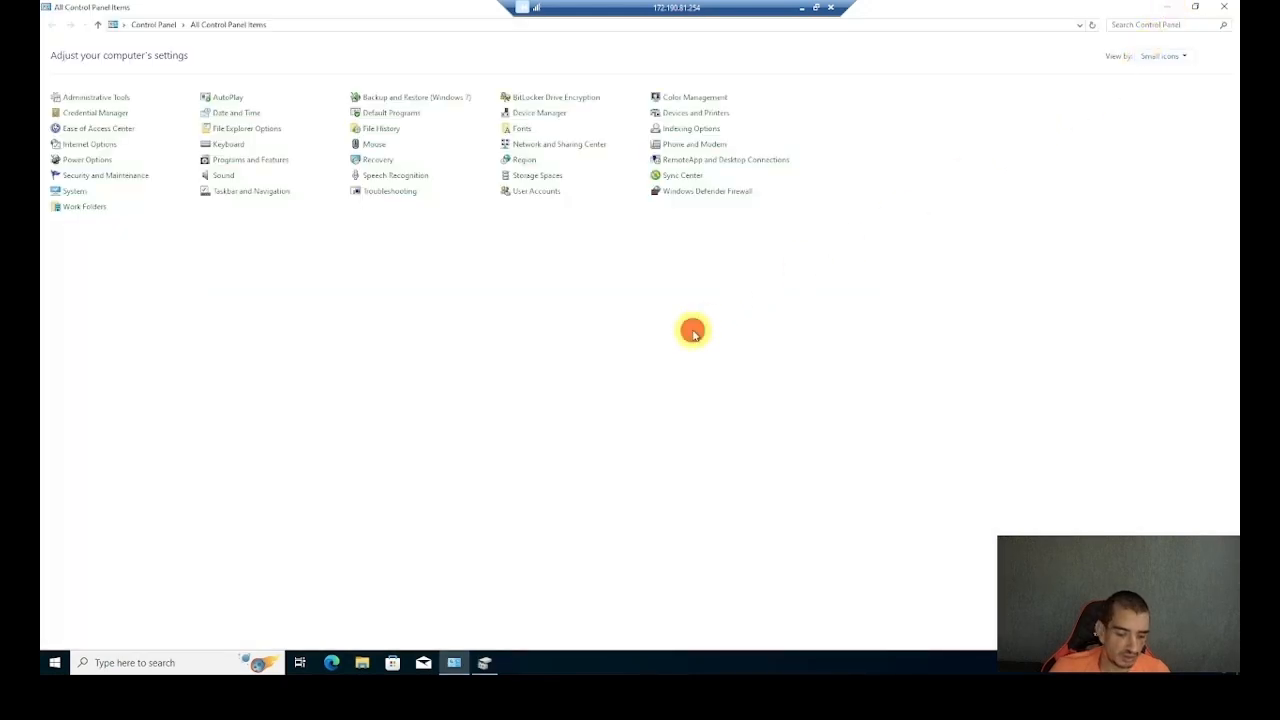
# Look through the Desktop, Downloads, Documents, Pictures, Music and Videos folders in File Explorer, and close it
pyautogui.press('super+e')
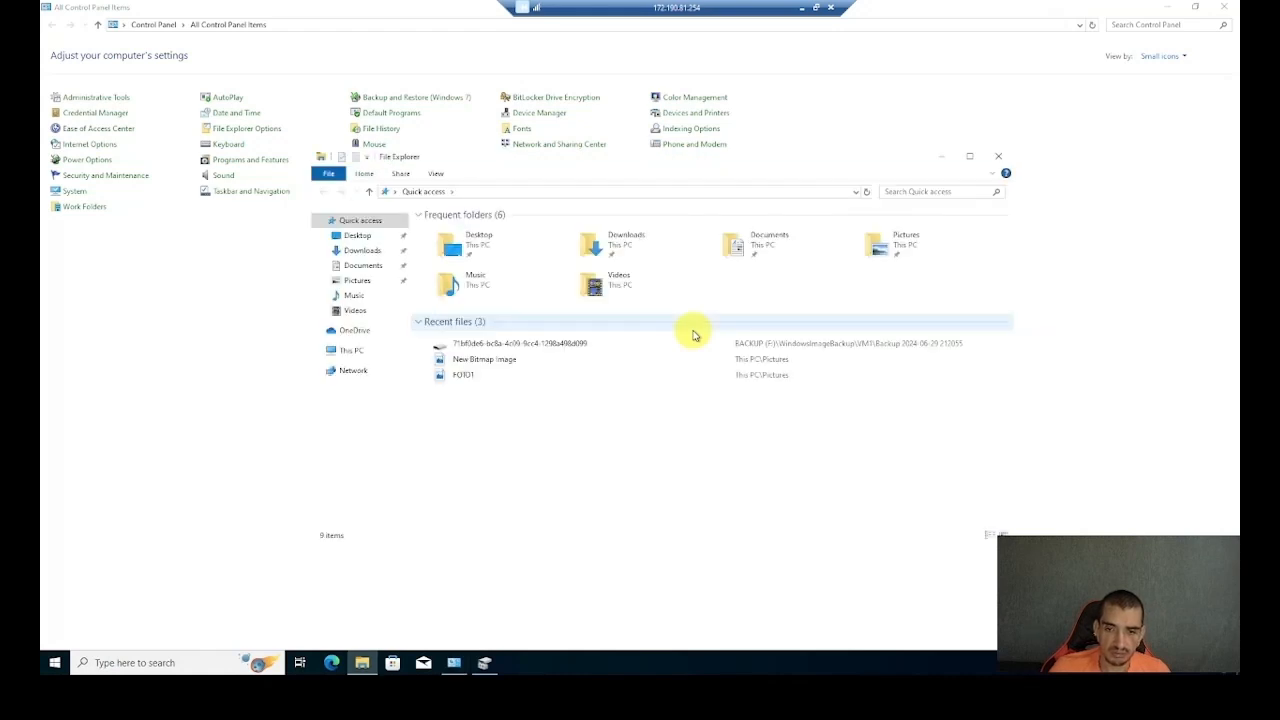
pyautogui.press('super+Up')
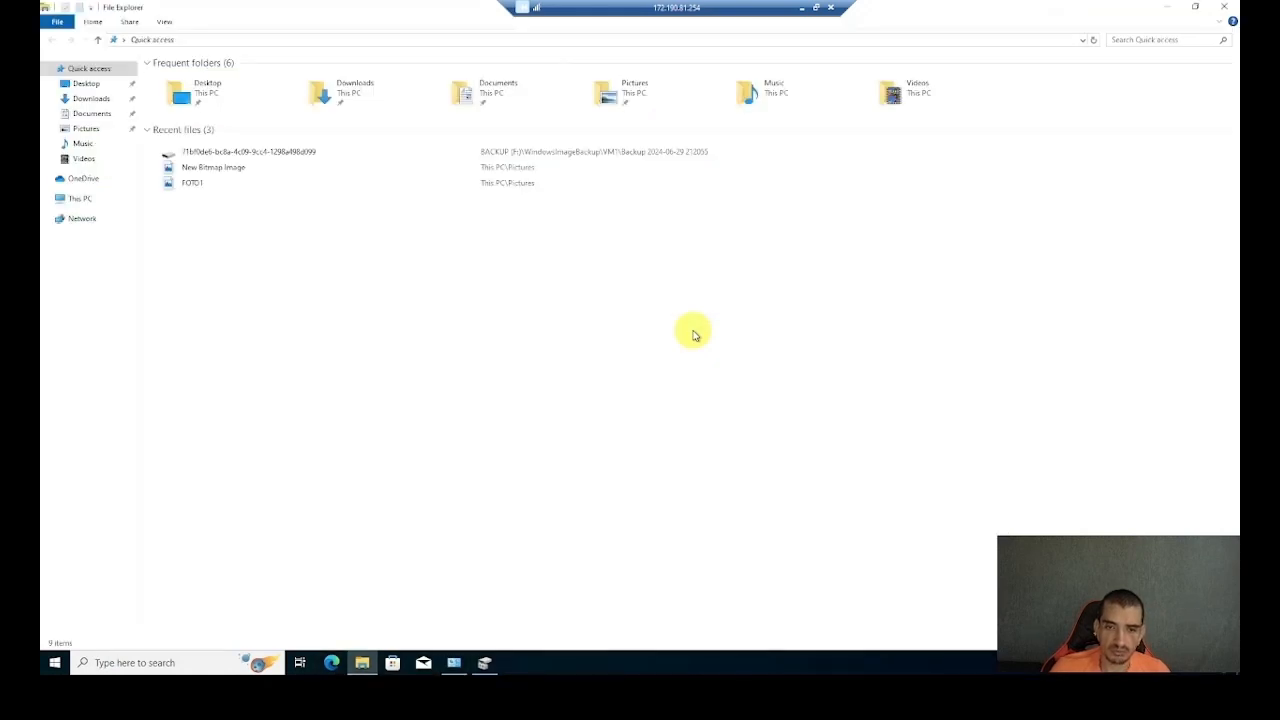
pyautogui.click(86, 89)
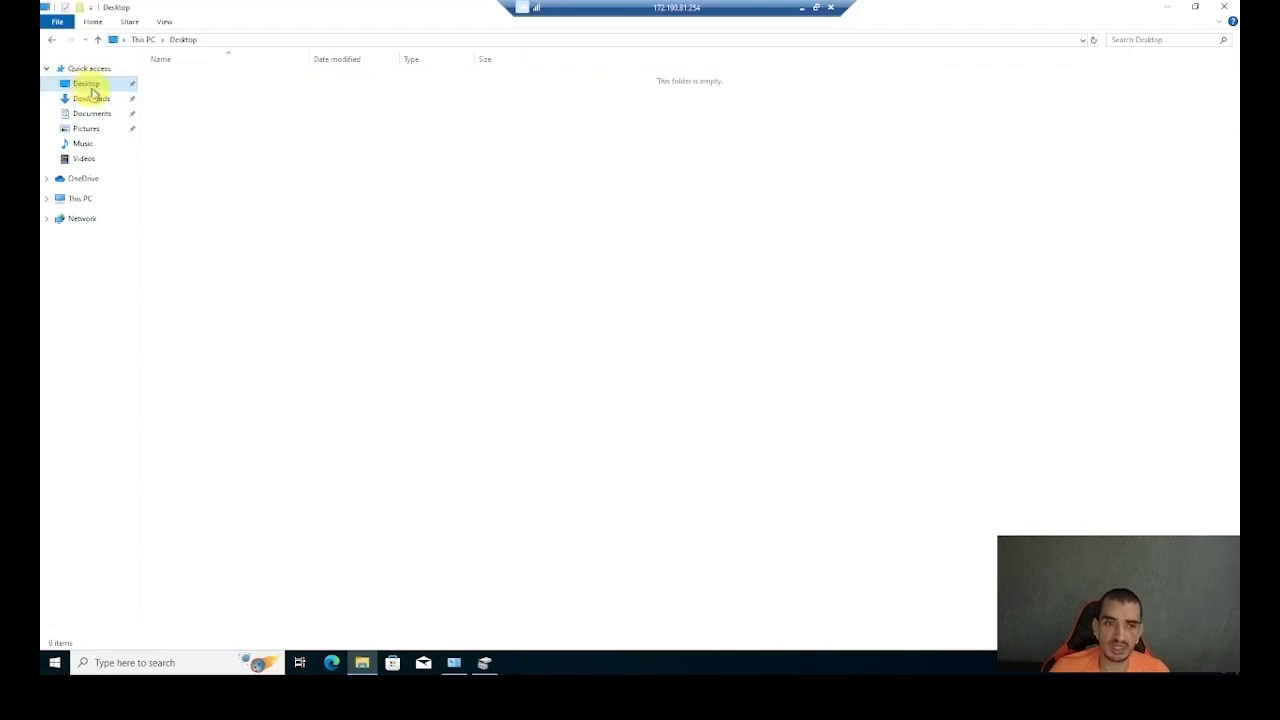
pyautogui.click(94, 100)
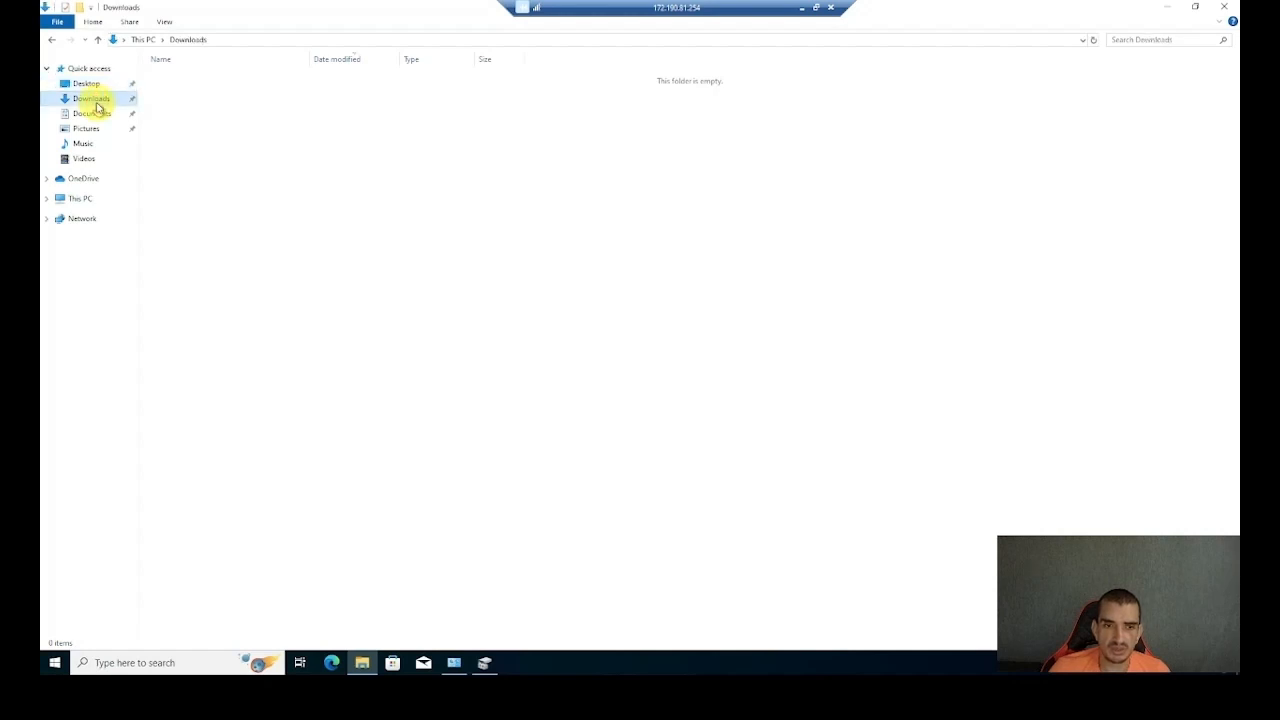
pyautogui.click(94, 114)
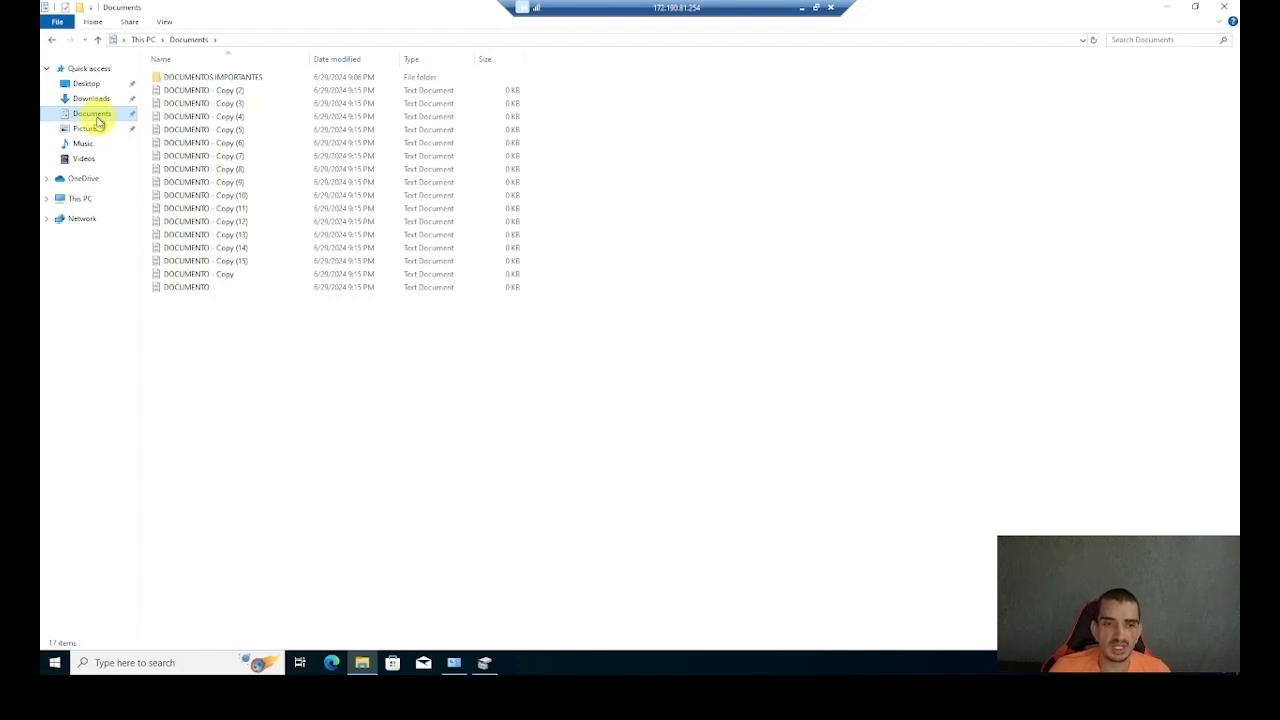
pyautogui.click(87, 128)
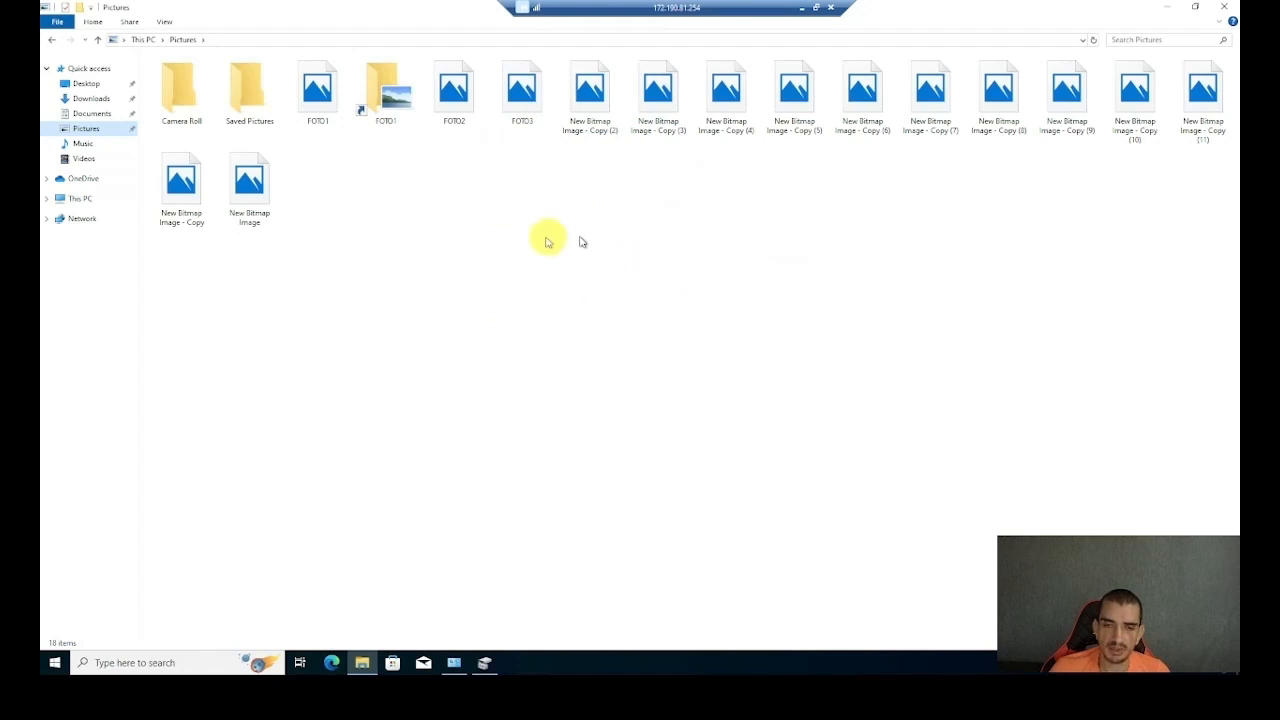
pyautogui.click(85, 144)
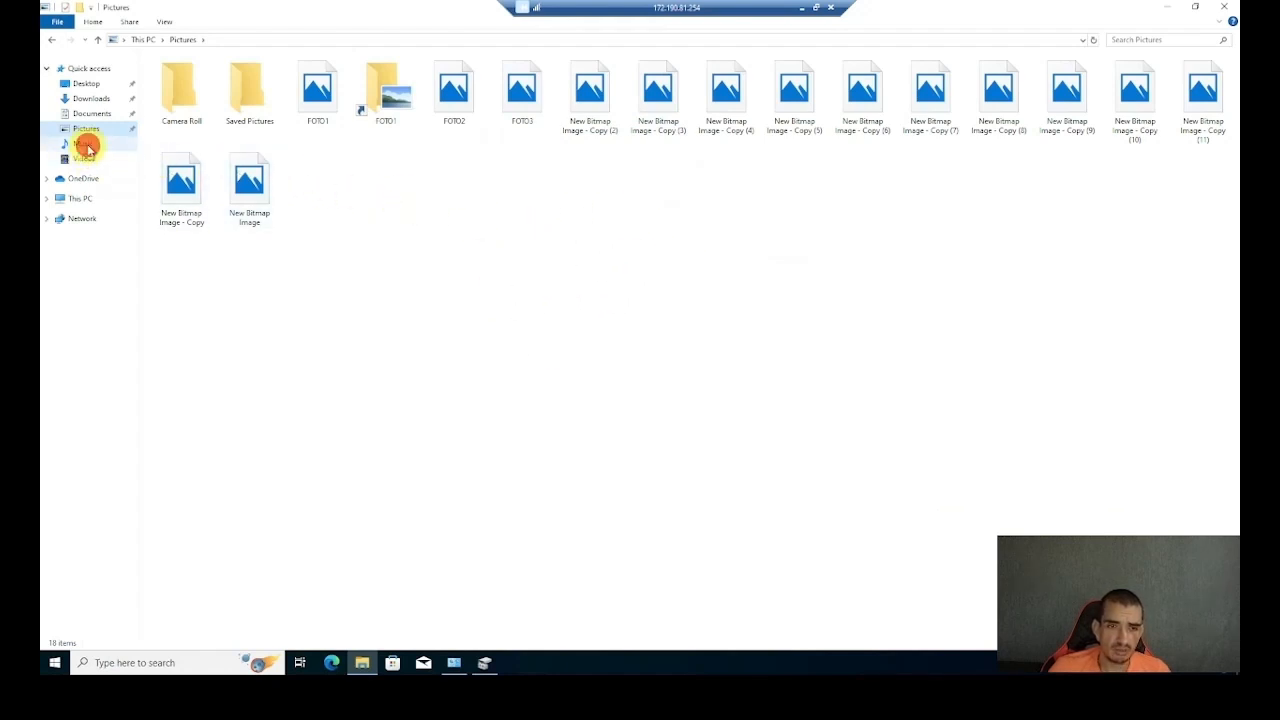
pyautogui.click(87, 160)
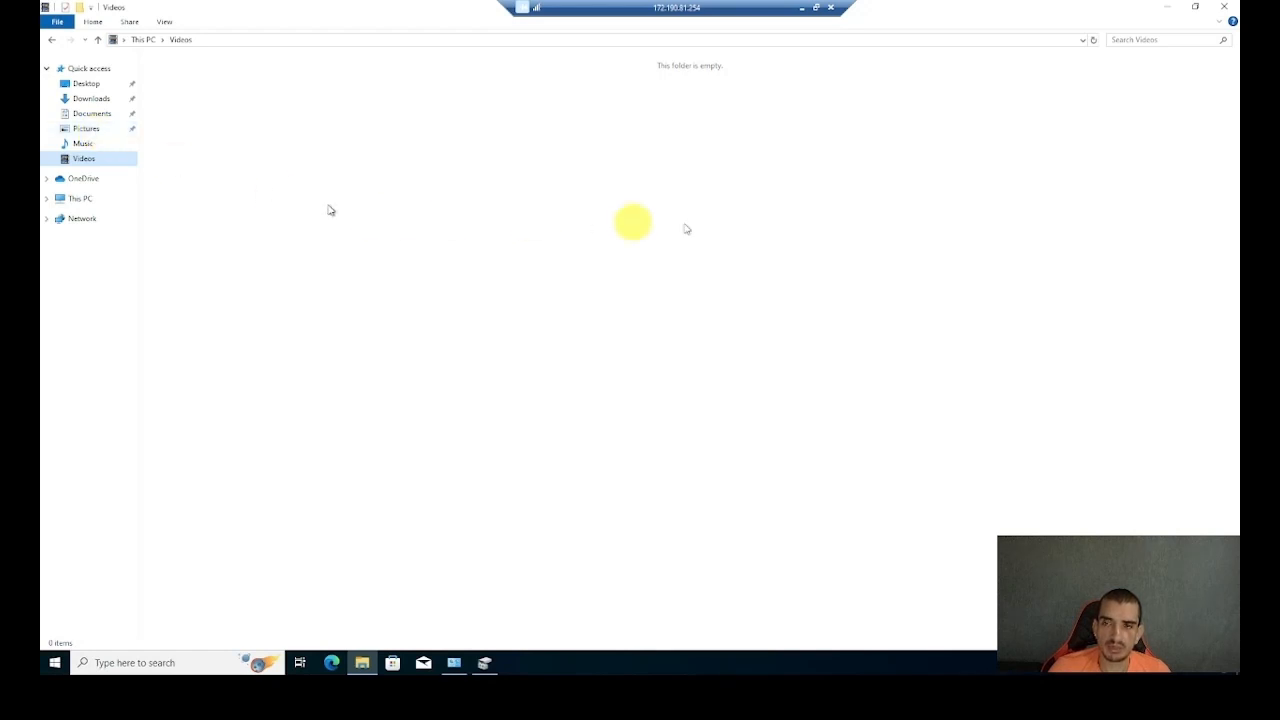
pyautogui.click(1225, 7)
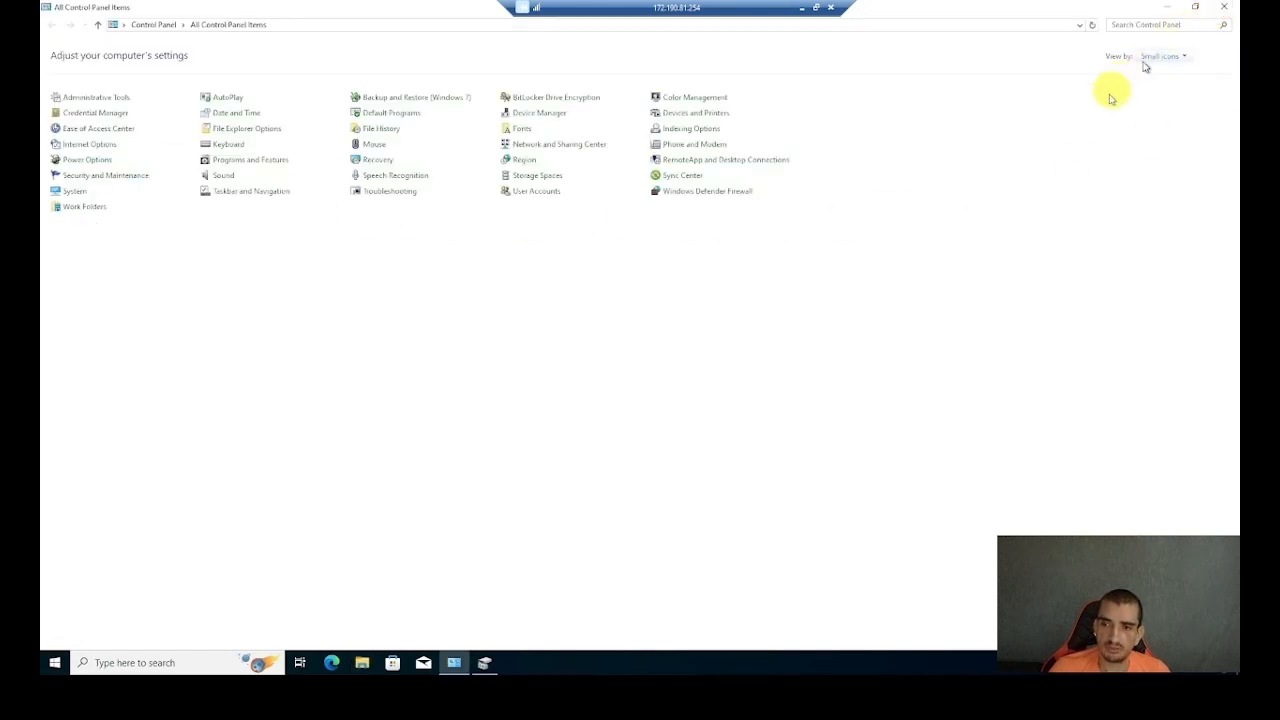
# Change the settings in Backup and Restore (Windows 7), keeping the BACKUP (F:) drive as the backup destination
pyautogui.click(673, 444)
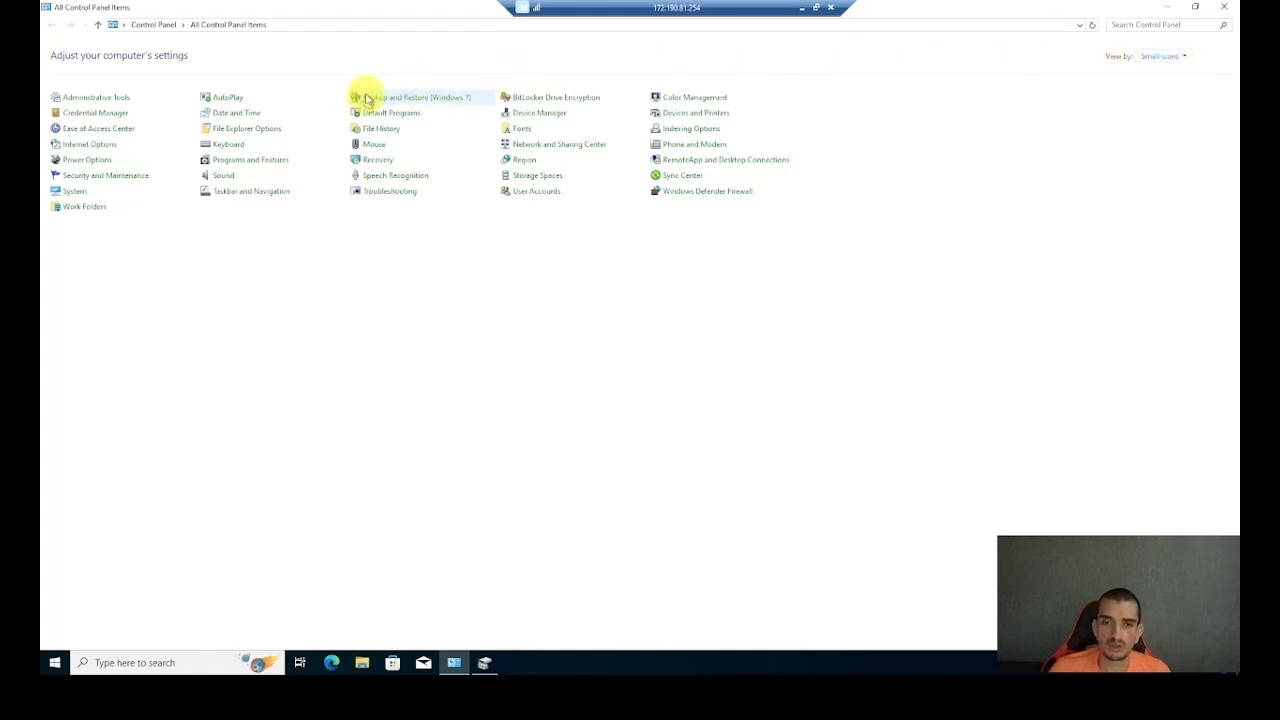
pyautogui.click(430, 98)
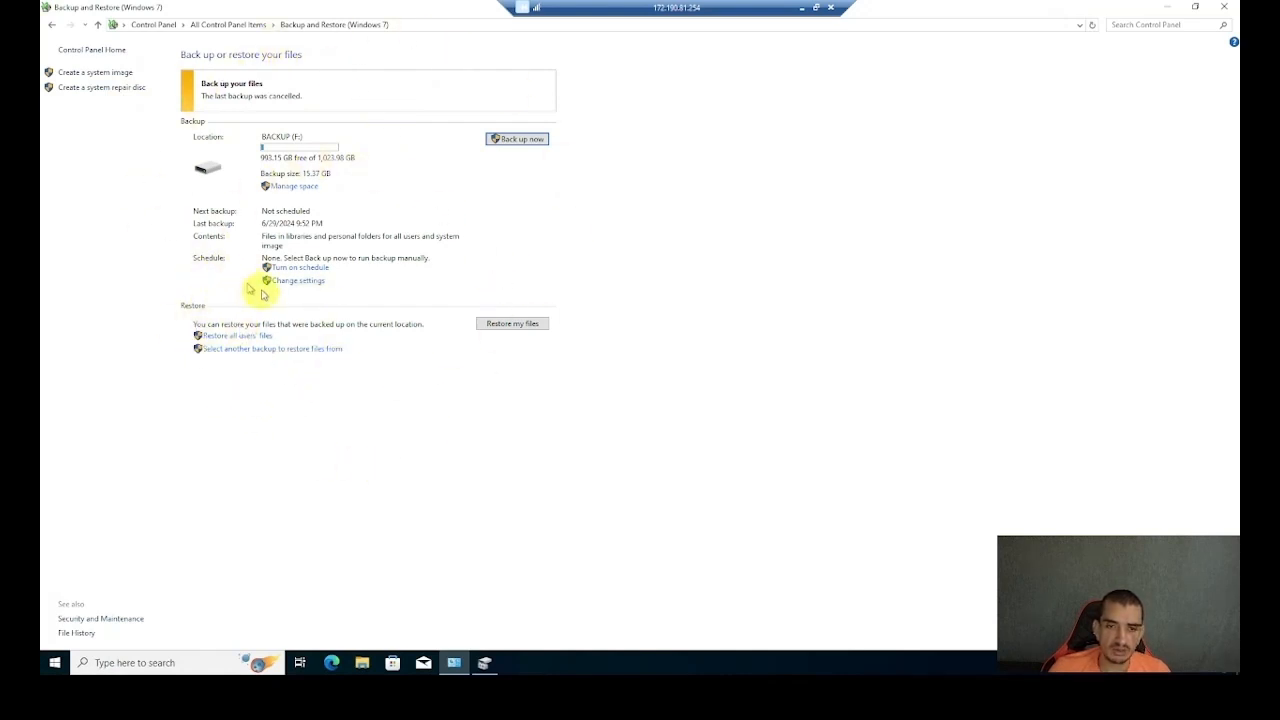
pyautogui.click(294, 283)
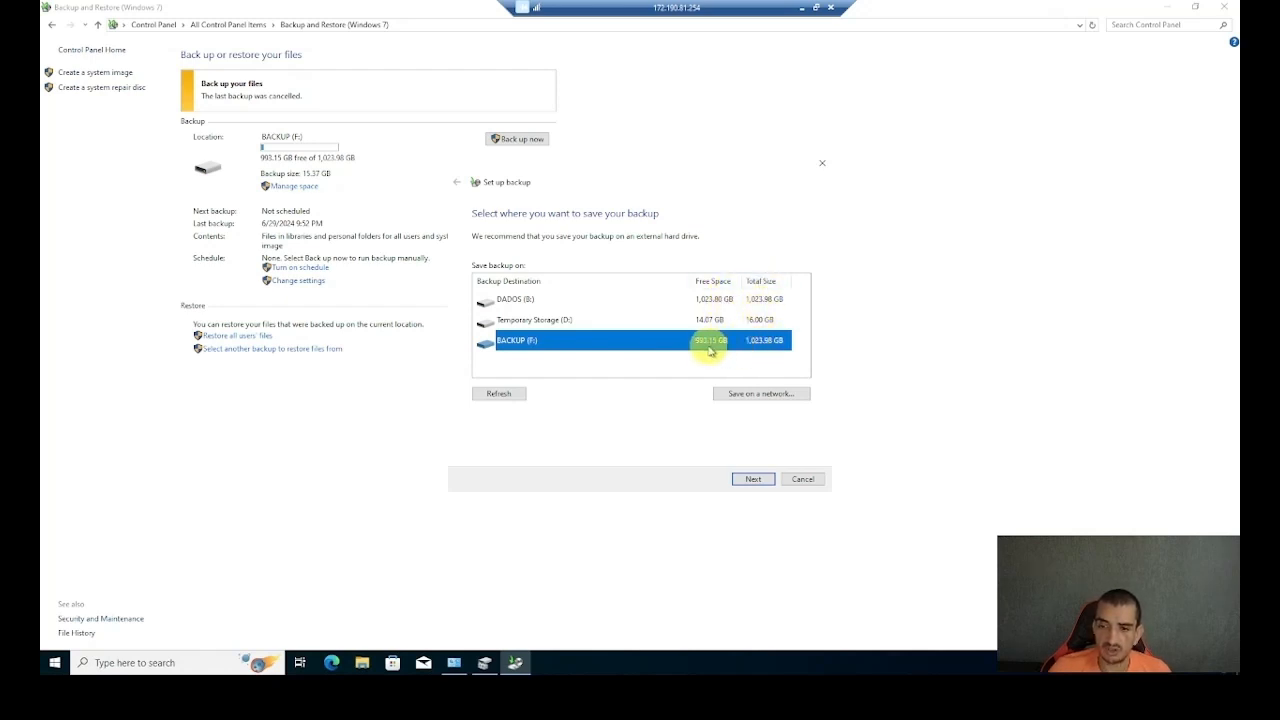
pyautogui.click(752, 480)
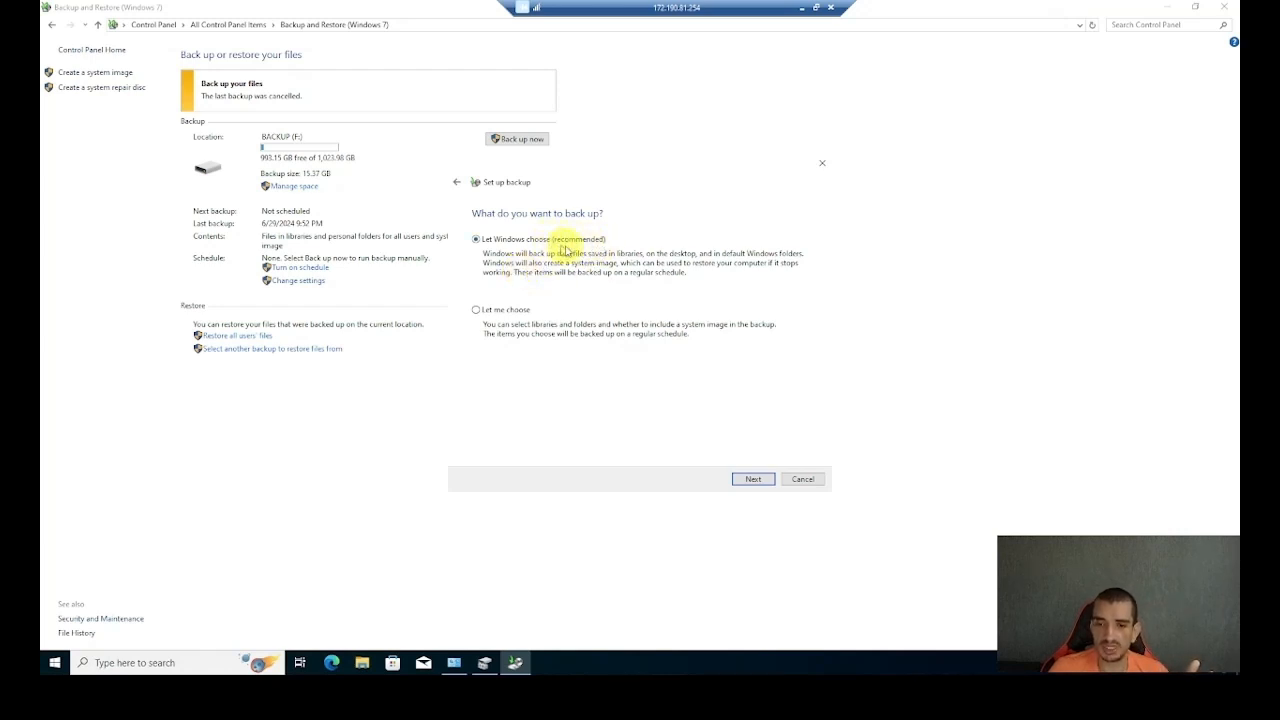
# Choose the backup contents manually and include the PerfLogs, Program Files and Program Files (x86) folders of drive C:
pyautogui.click(476, 313)
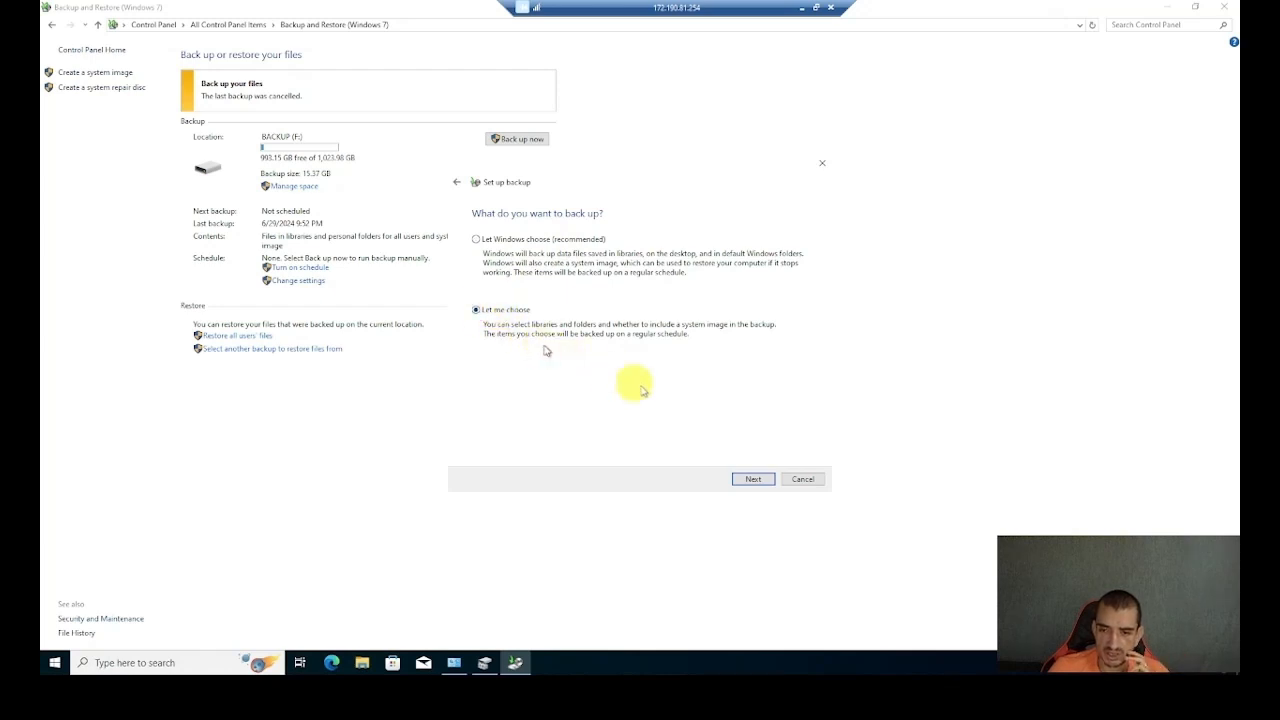
pyautogui.click(755, 481)
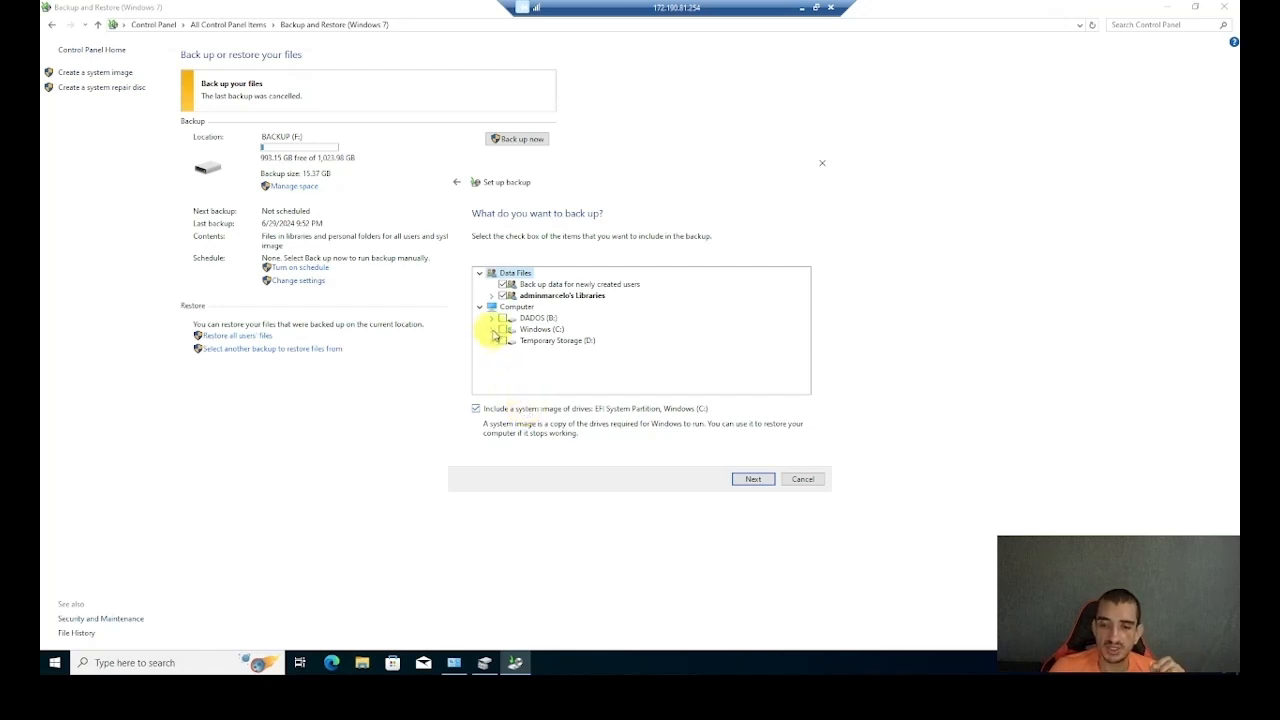
pyautogui.click(491, 330)
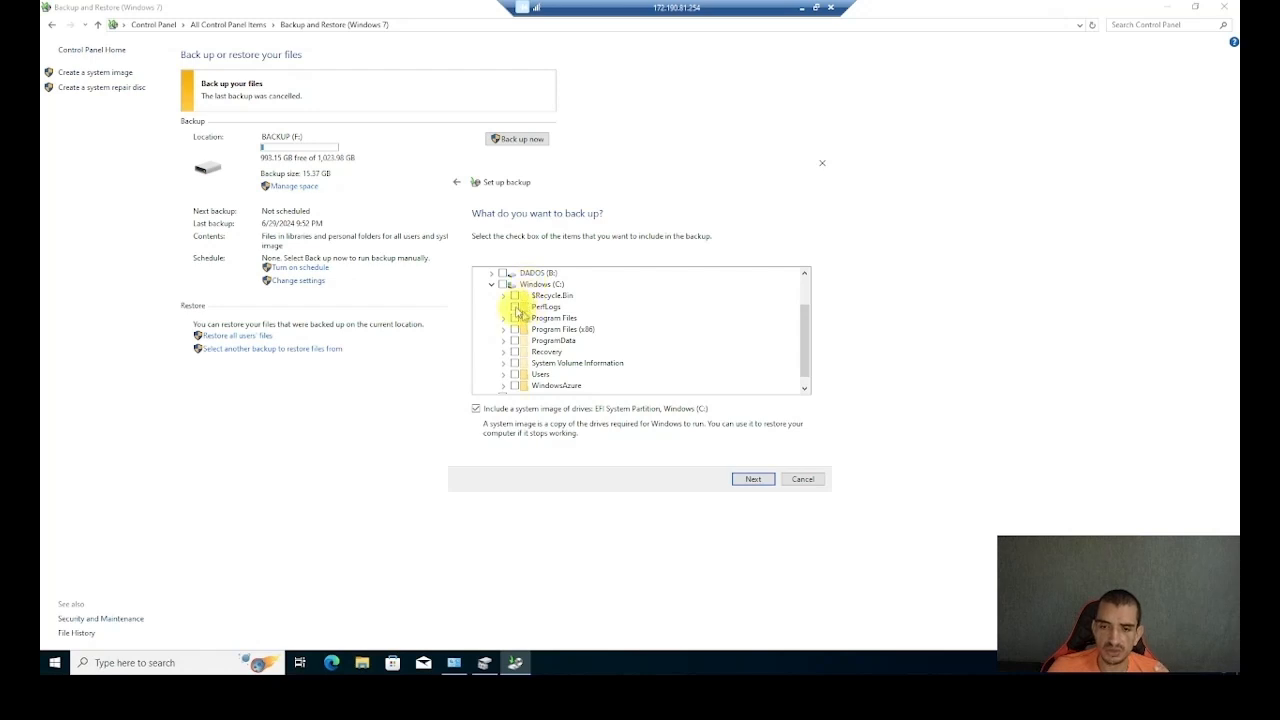
pyautogui.click(516, 308)
pyautogui.click(515, 318)
pyautogui.click(515, 330)
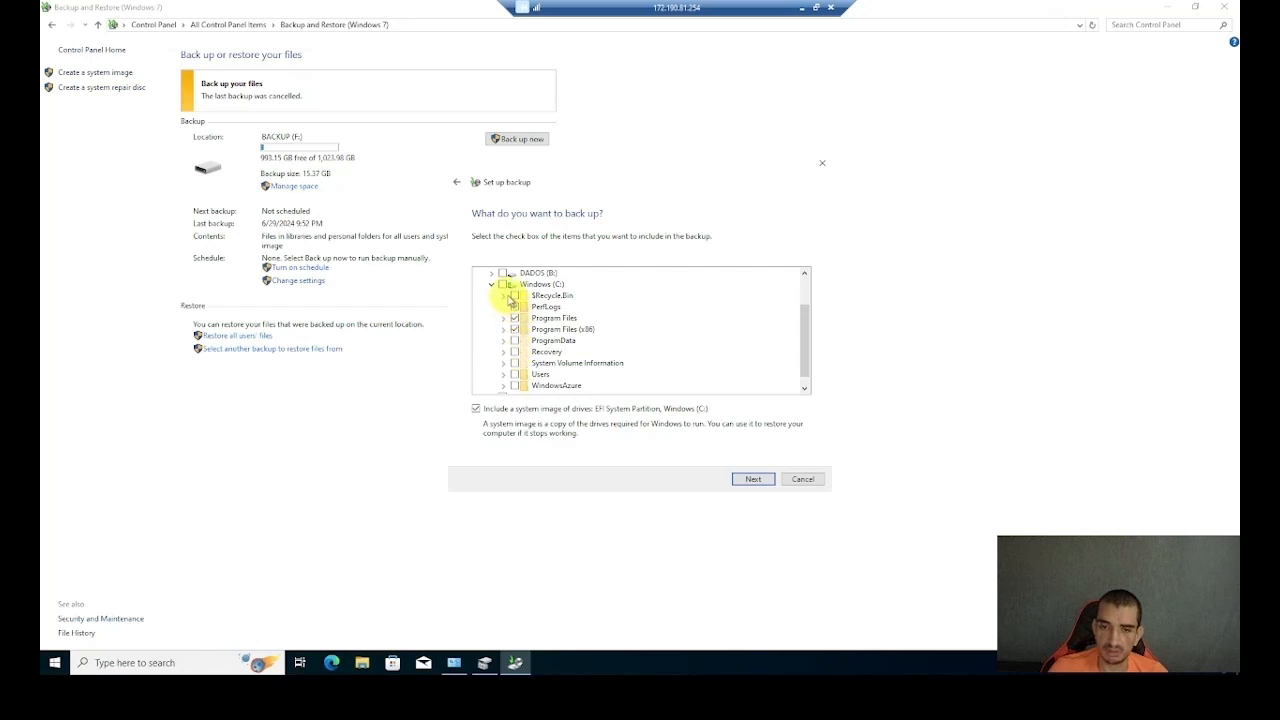
# Exclude the Program Files and Program Files (x86) folders from the backup, include the DADOS (B:) drive, and proceed to the settings review
pyautogui.click(516, 318)
pyautogui.click(515, 330)
pyautogui.click(491, 285)
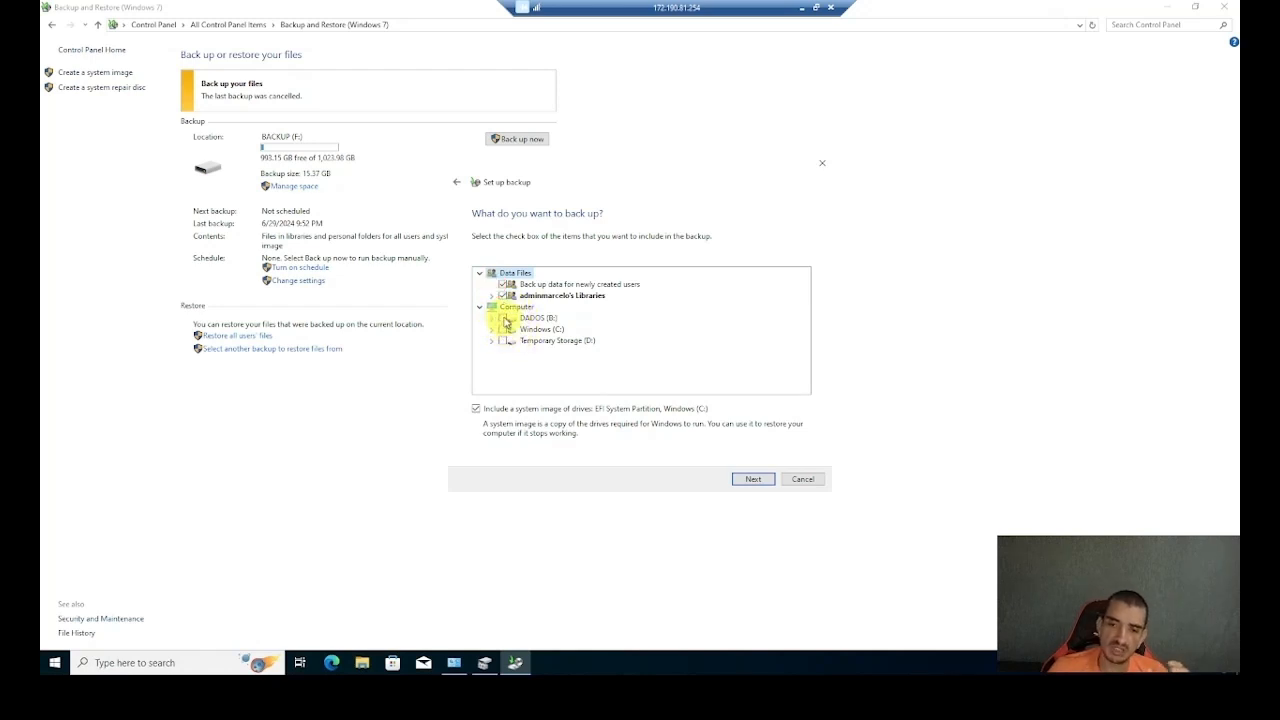
pyautogui.click(503, 318)
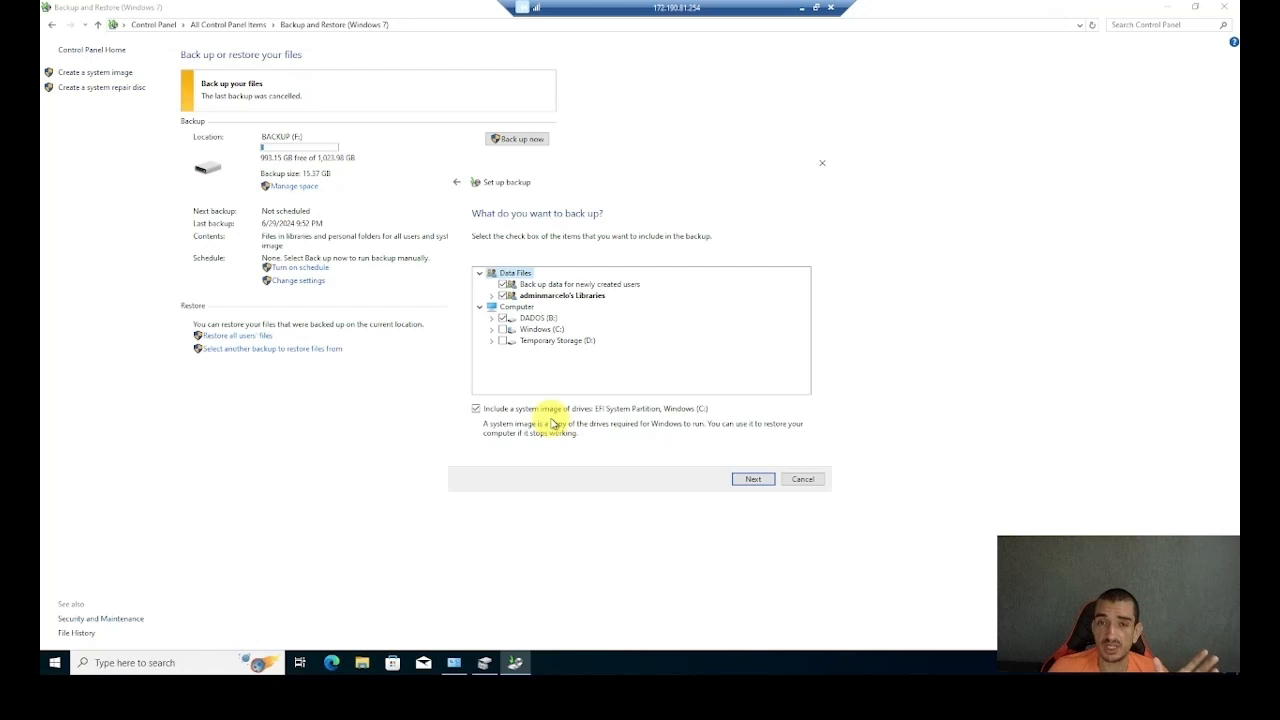
pyautogui.click(754, 480)
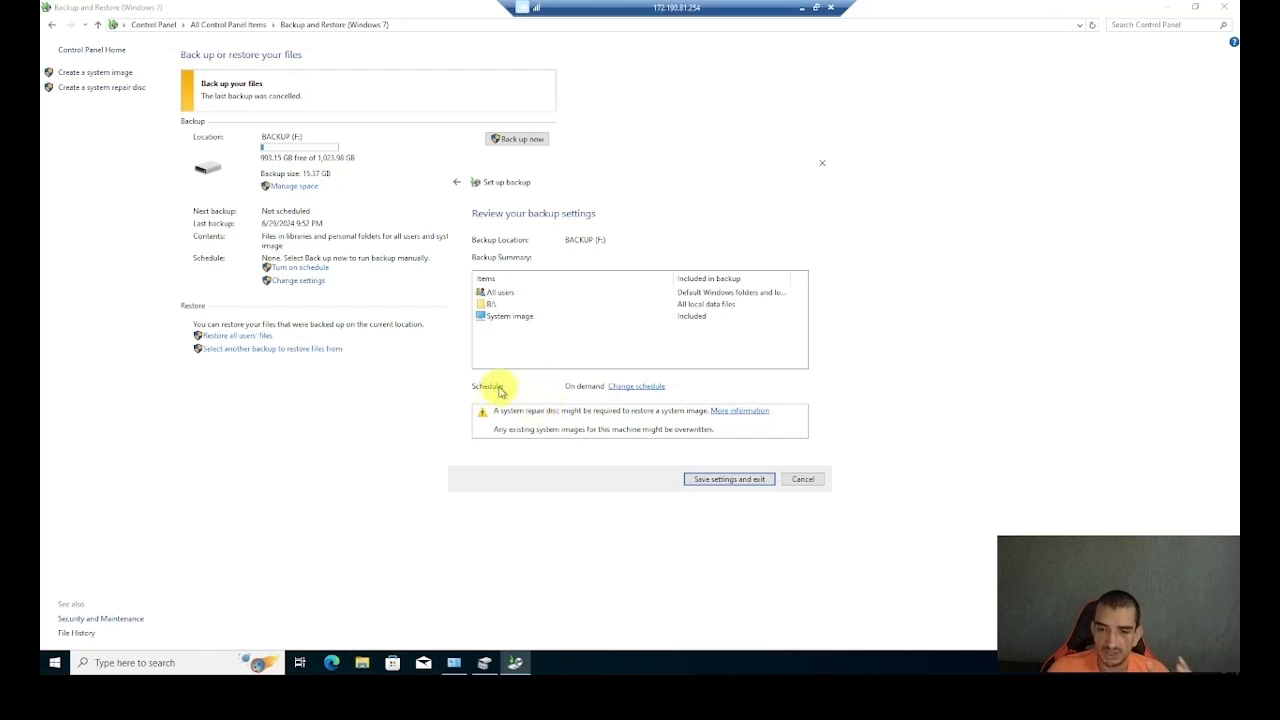
# Schedule the backup to run weekly on Sunday at 6:00 PM
pyautogui.click(634, 388)
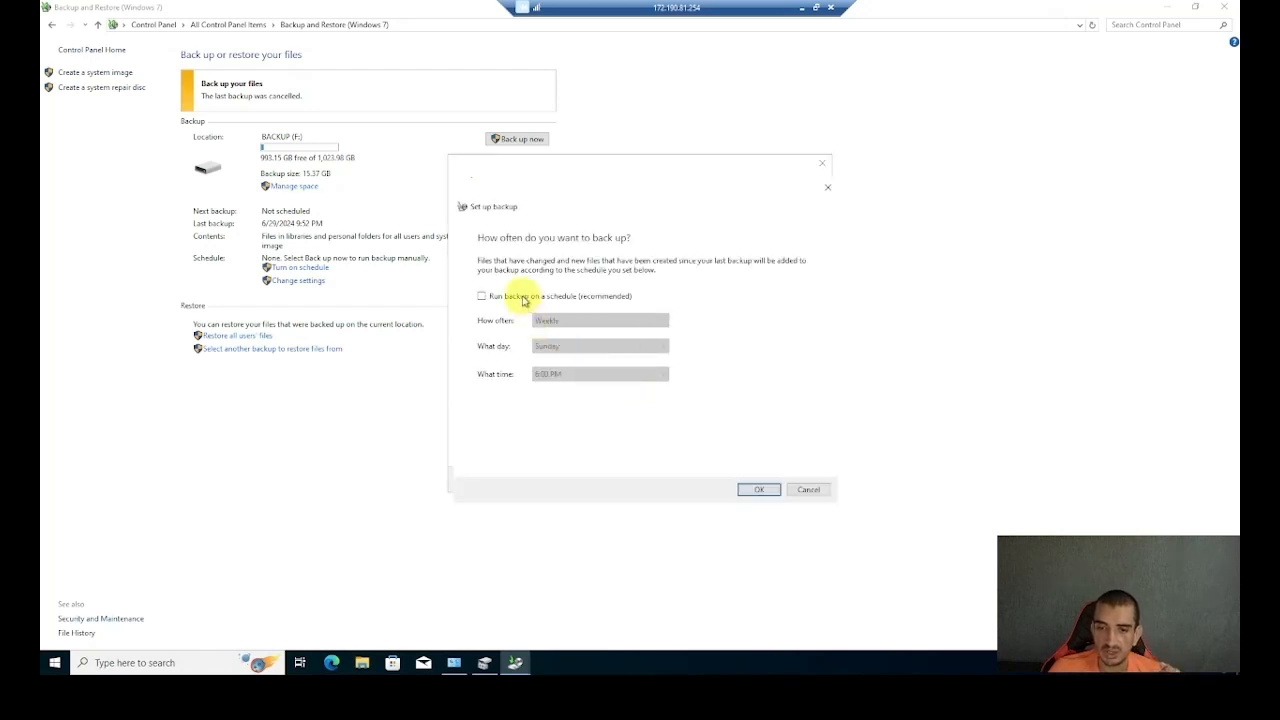
pyautogui.click(483, 296)
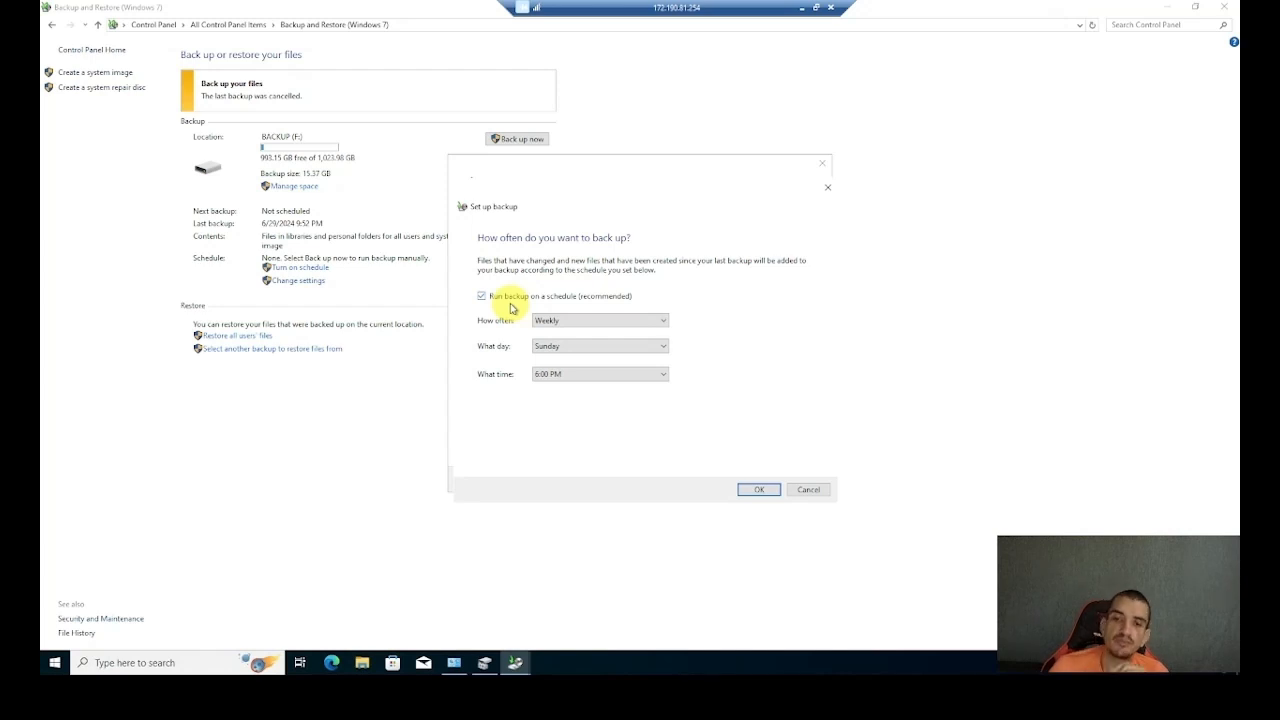
pyautogui.click(570, 323)
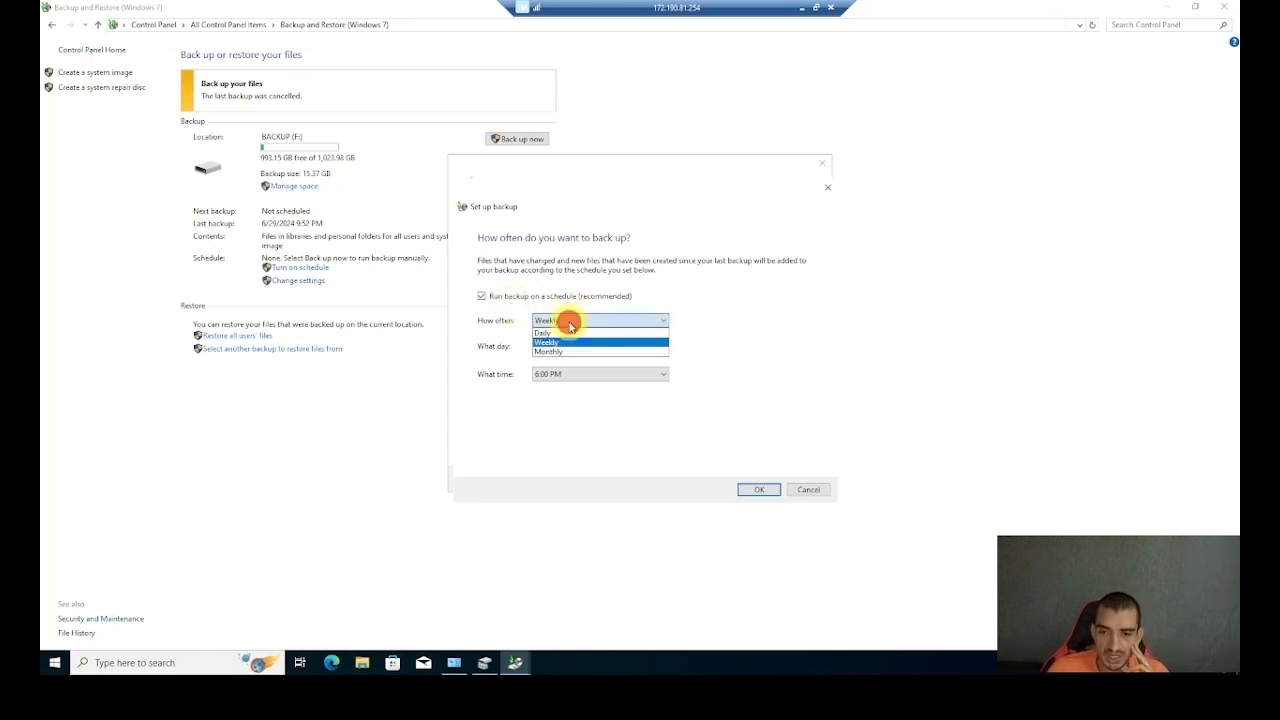
pyautogui.click(557, 335)
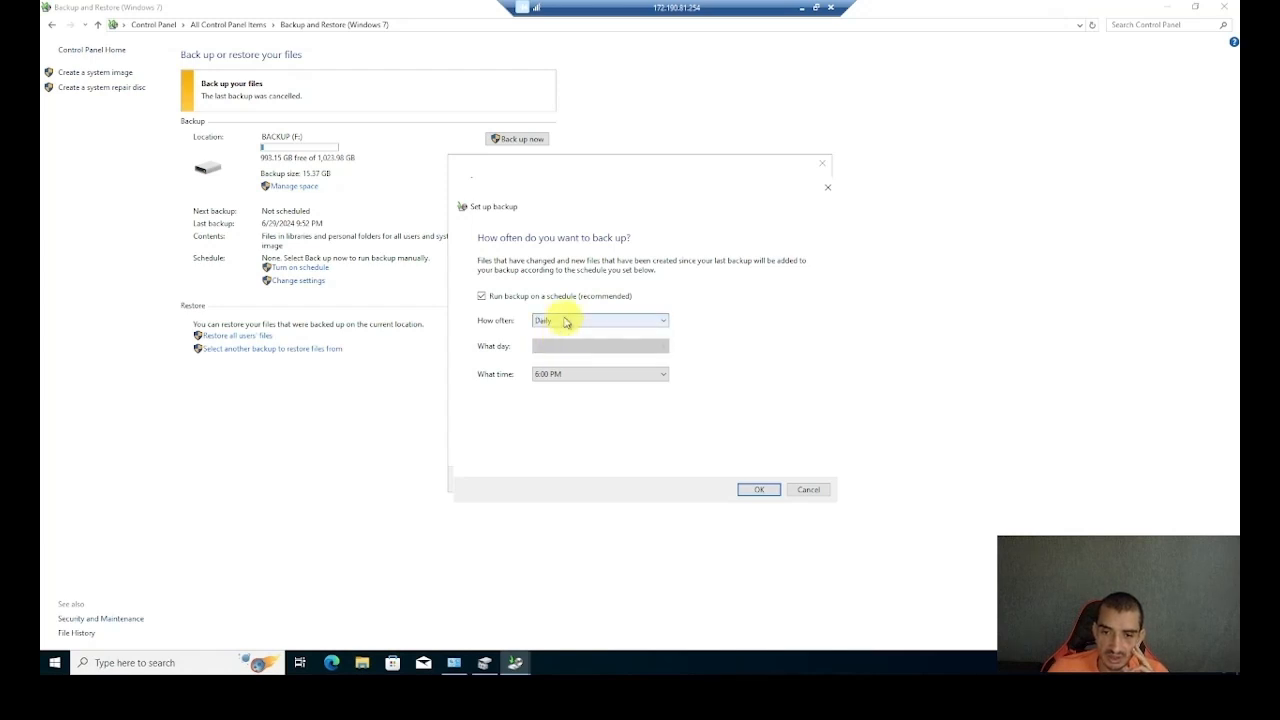
pyautogui.click(566, 350)
pyautogui.click(560, 322)
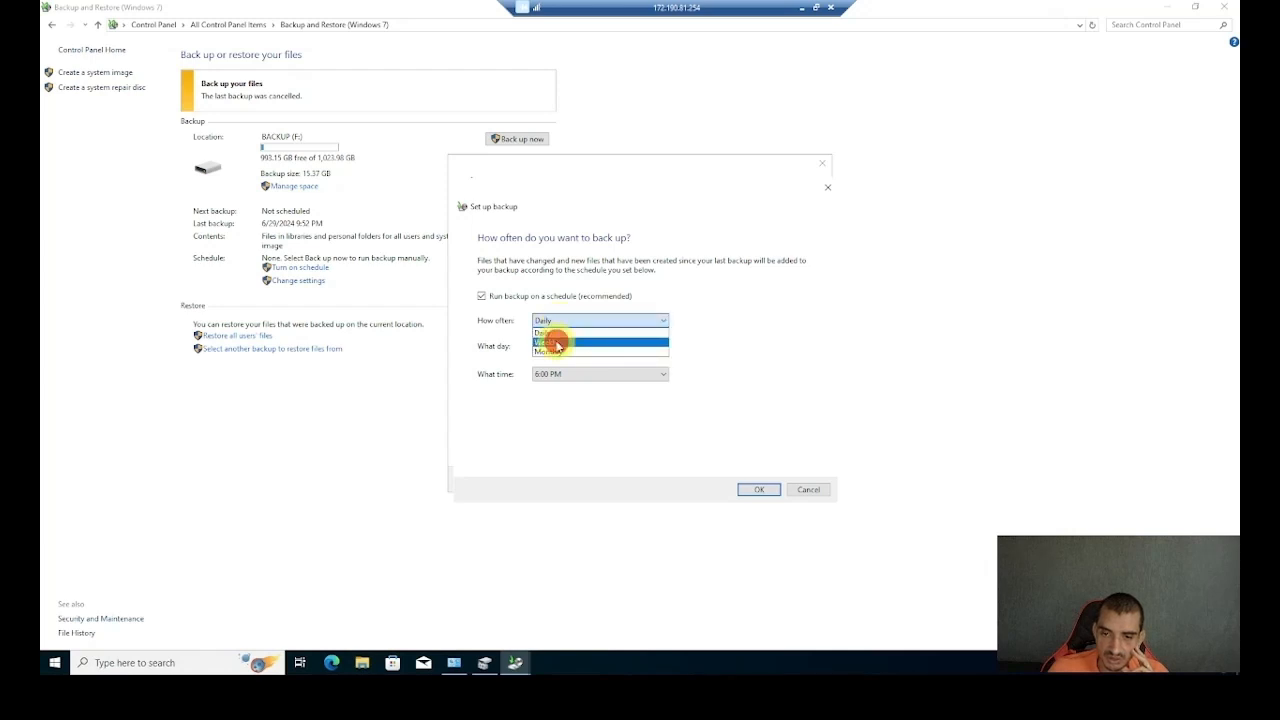
pyautogui.click(551, 342)
pyautogui.click(555, 350)
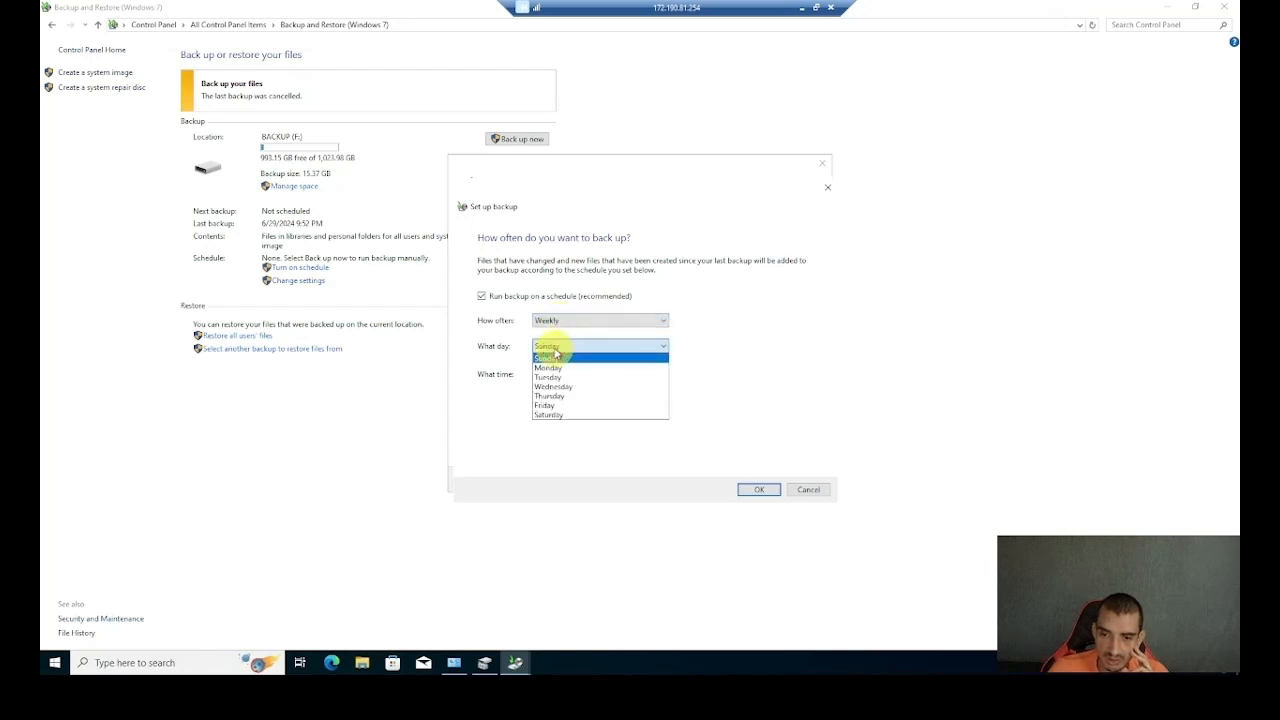
pyautogui.click(554, 350)
pyautogui.click(551, 376)
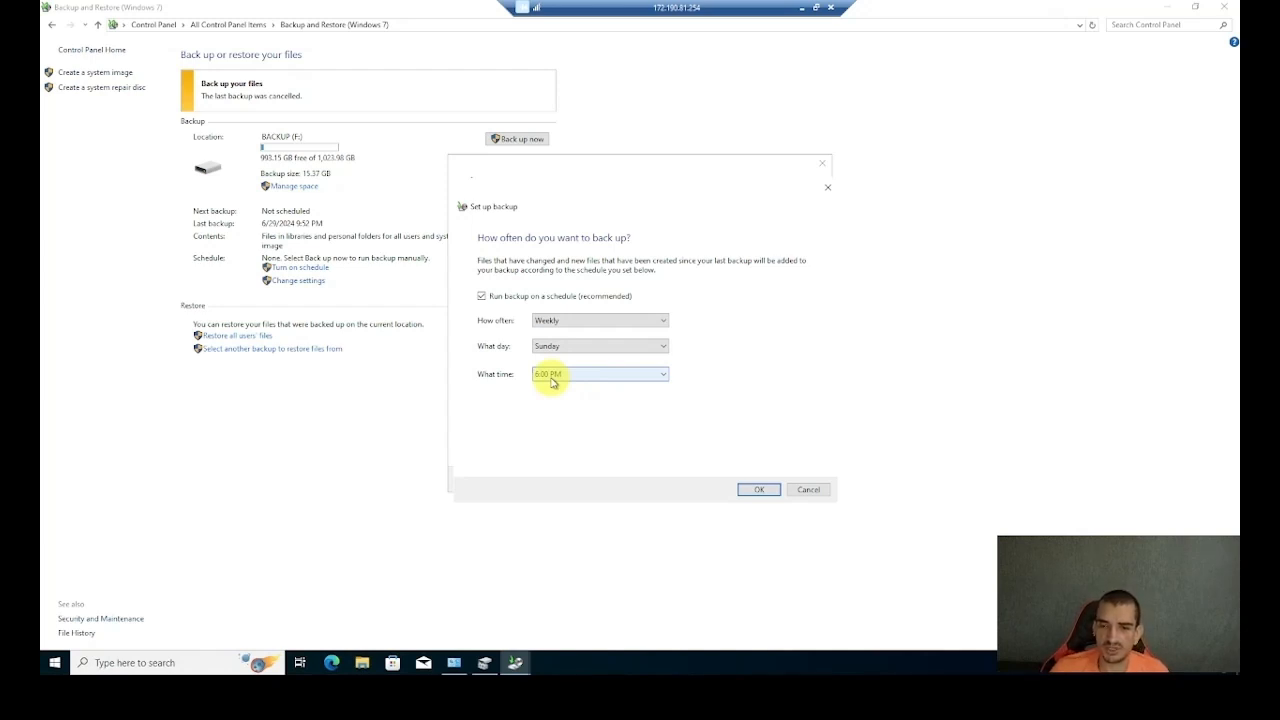
pyautogui.click(763, 491)
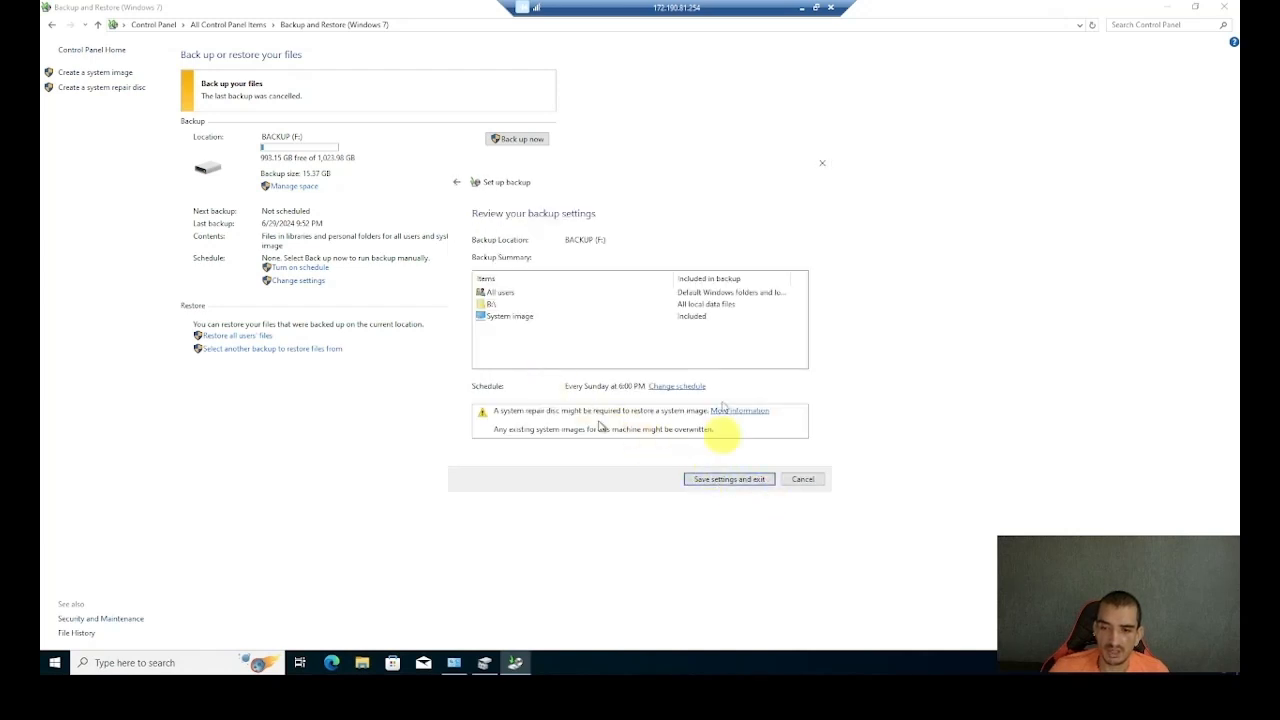
# Save the backup settings and start the backup immediately from the maximized Backup and Restore window
pyautogui.click(716, 481)
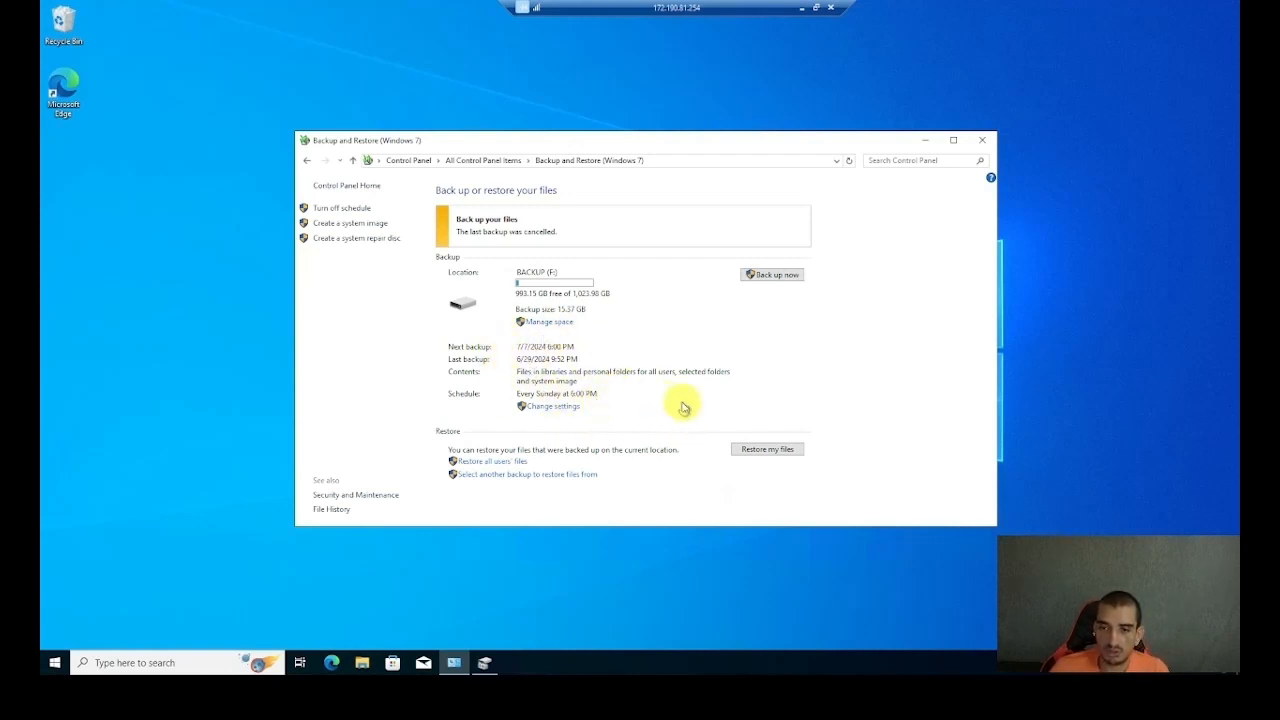
pyautogui.click(955, 141)
pyautogui.click(517, 141)
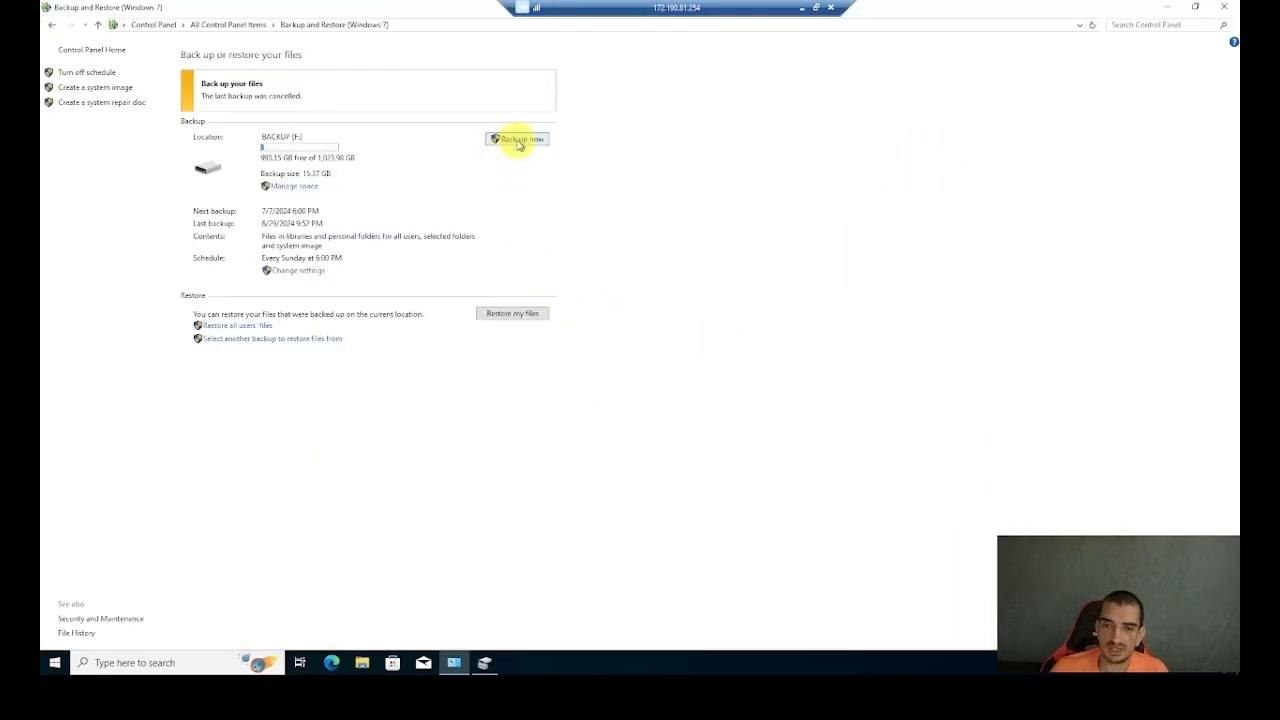
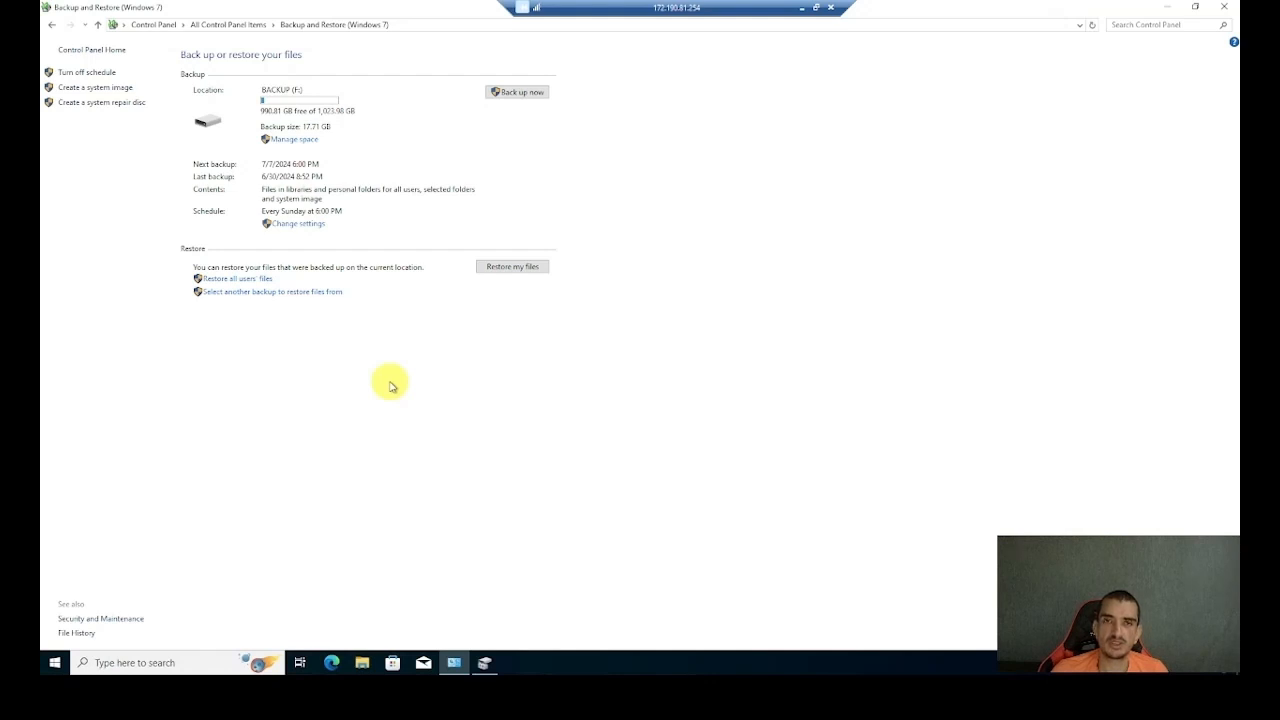
# Permanently delete all files and folders in the Documents folder using File Explorer
pyautogui.click(390, 384)
pyautogui.click(363, 668)
pyautogui.click(201, 343)
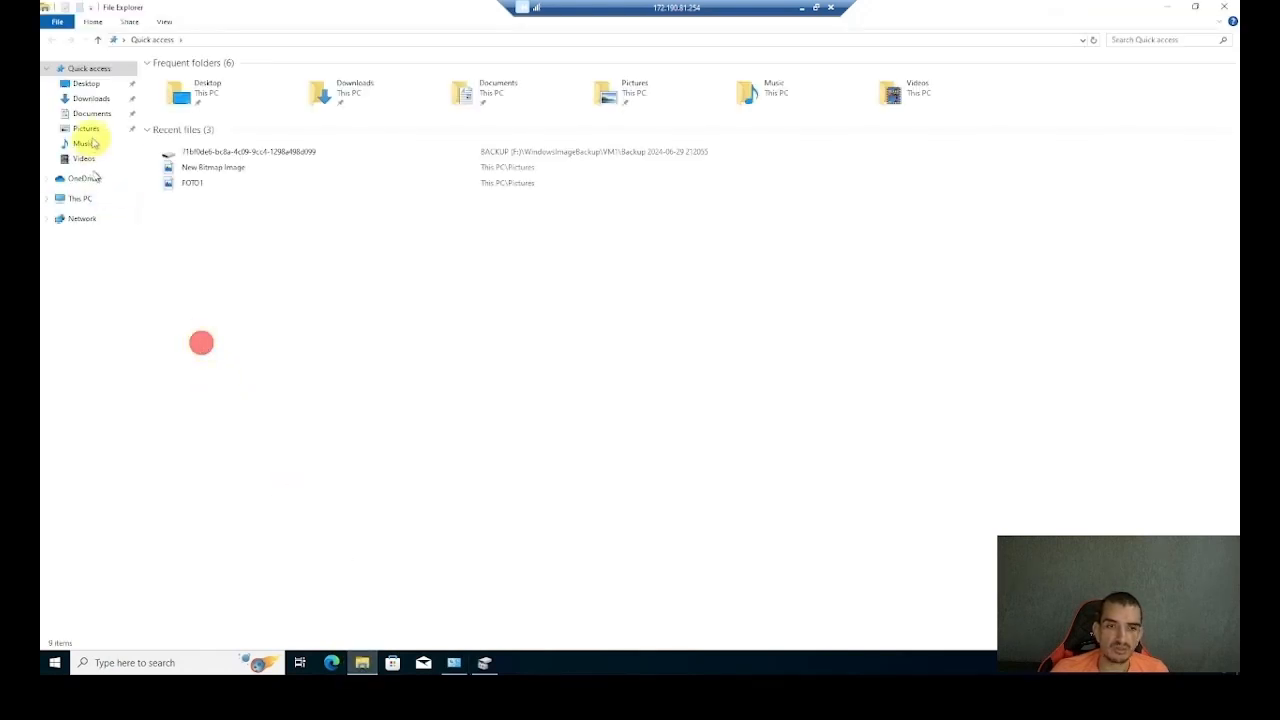
pyautogui.click(88, 113)
pyautogui.click(285, 330)
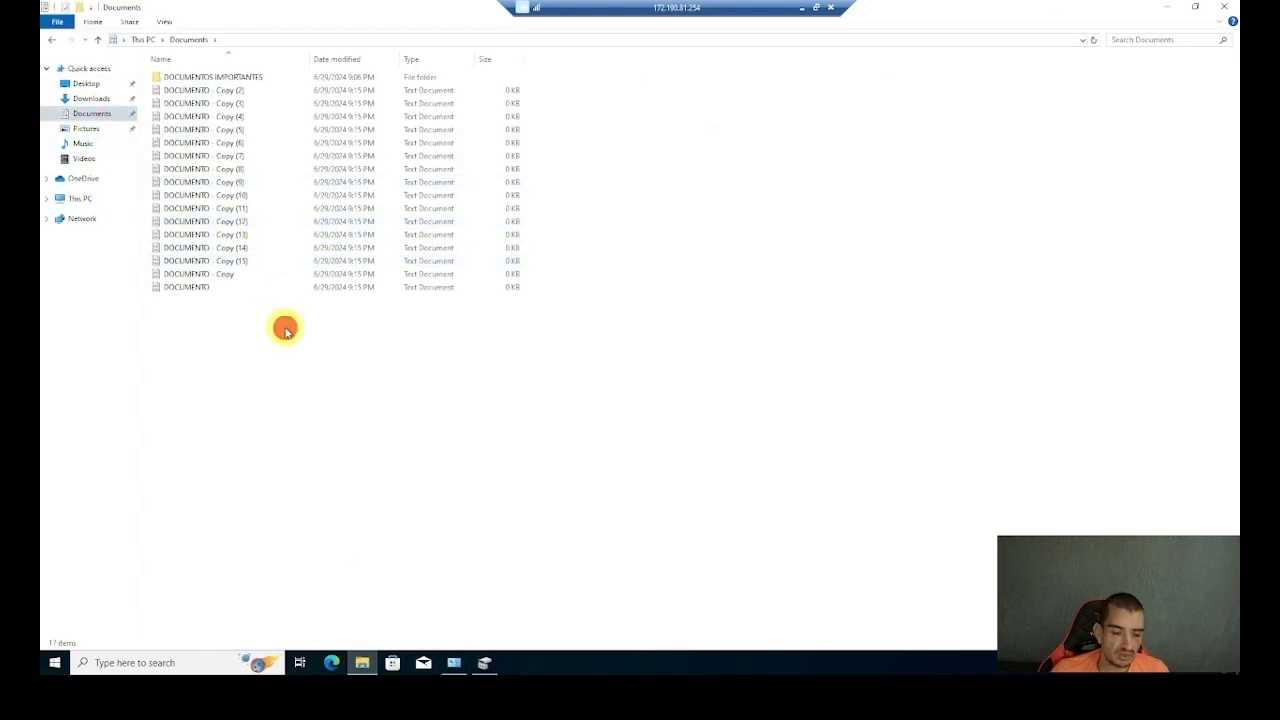
pyautogui.hotkey('ctrl', 'a')
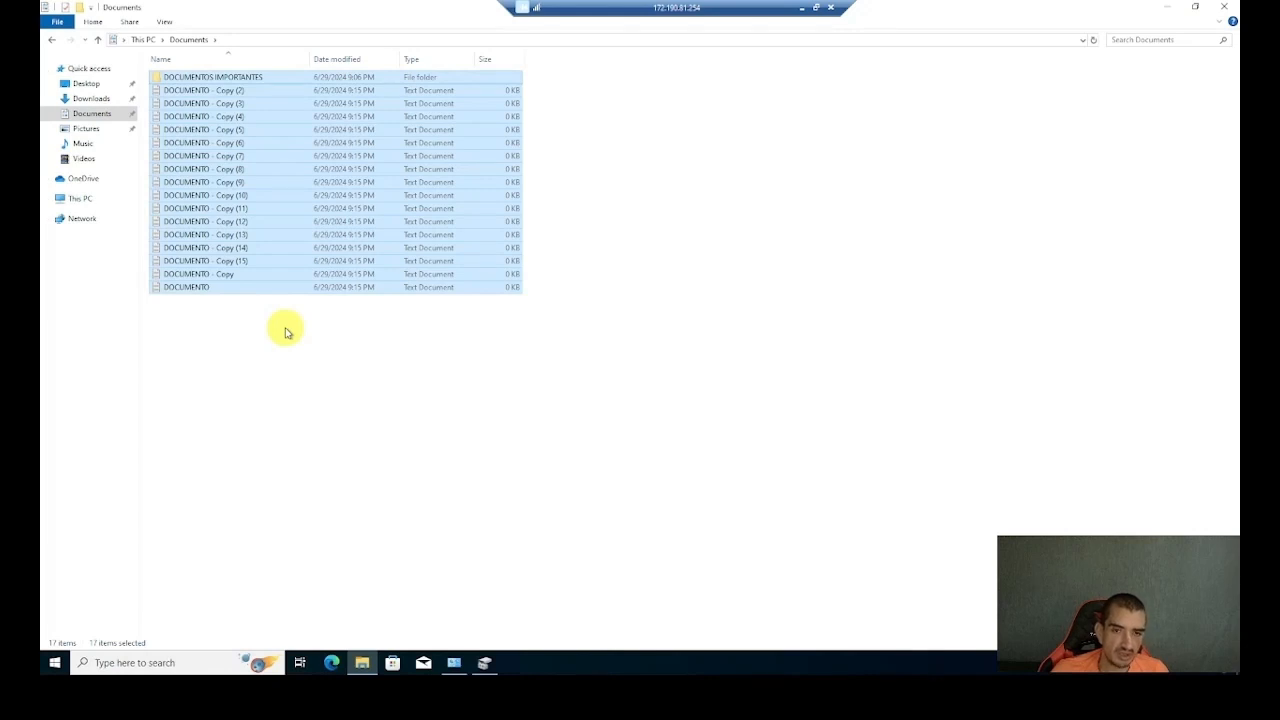
pyautogui.hotkey('shift', 'Delete')
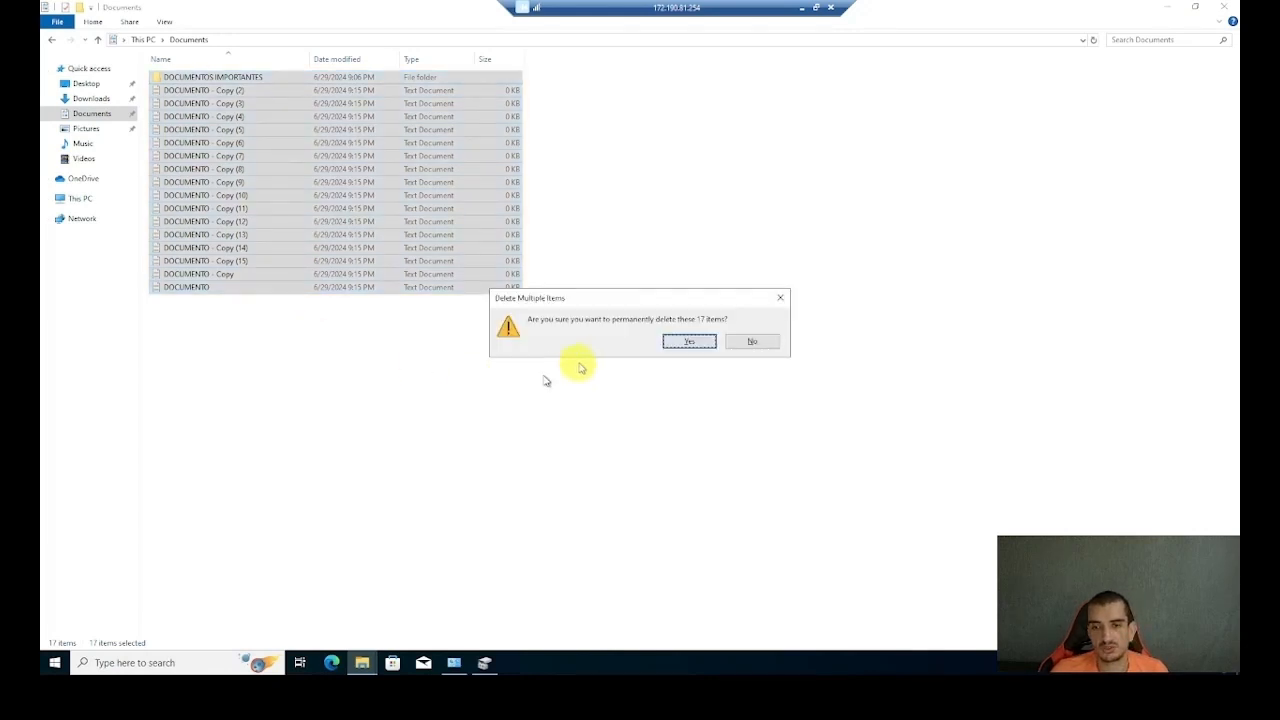
pyautogui.click(707, 344)
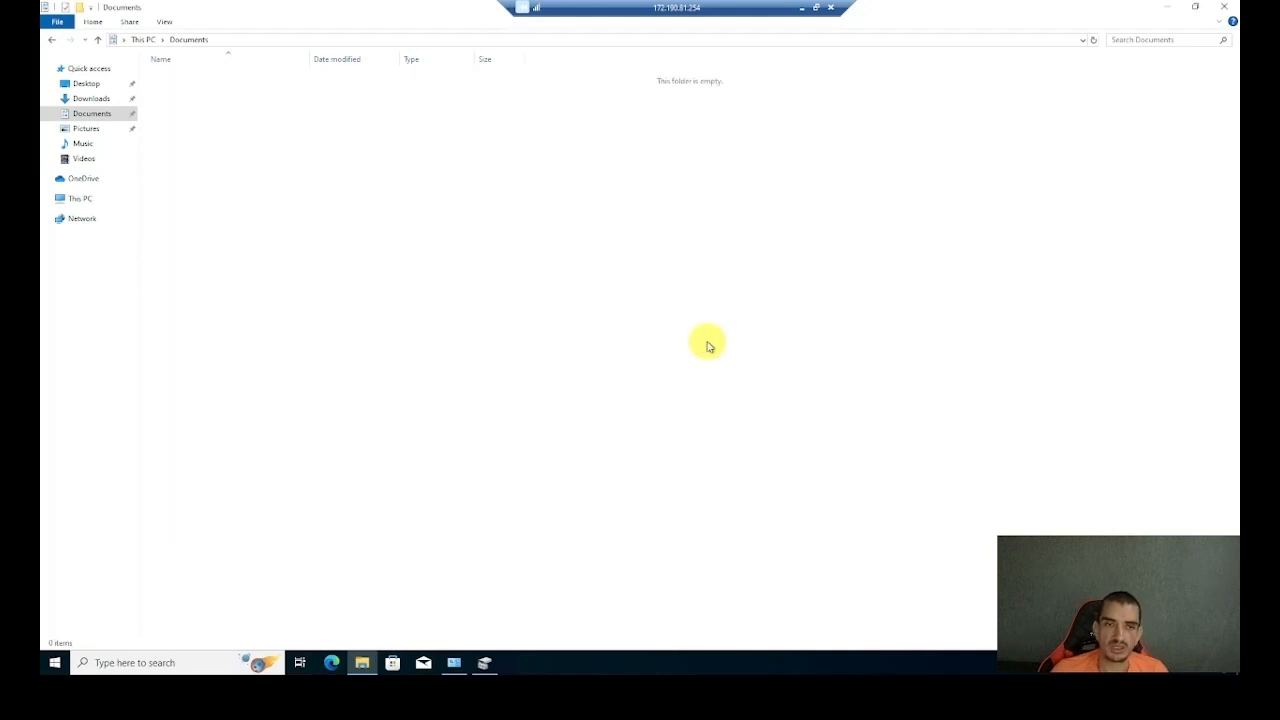
# Permanently delete all the documents held in the Recycle Bin
pyautogui.click(124, 40)
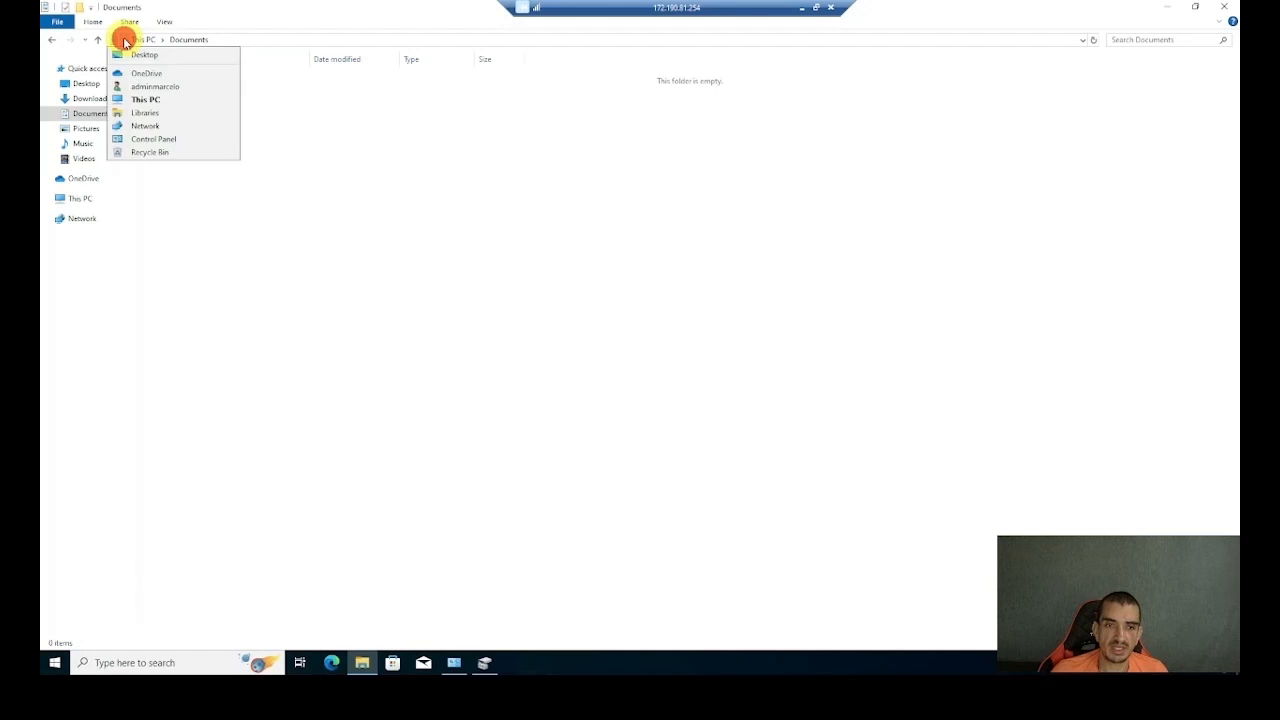
pyautogui.click(152, 152)
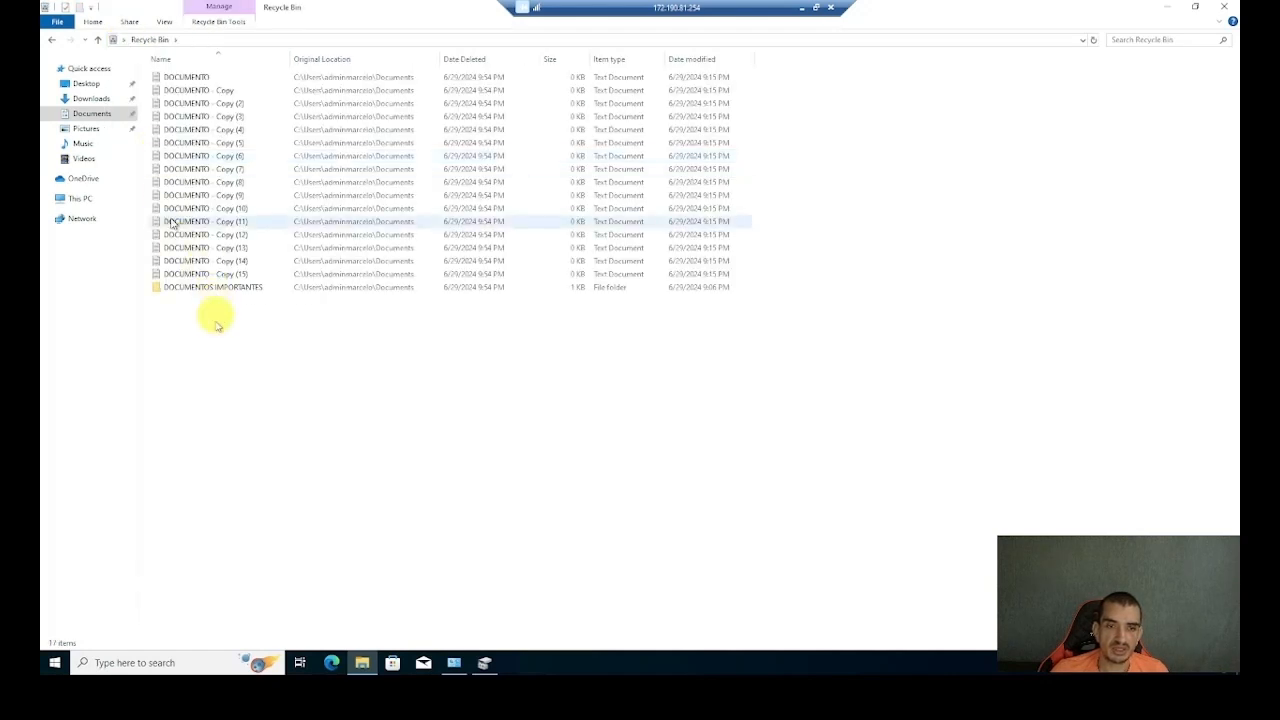
pyautogui.hotkey('ctrl', 'a')
pyautogui.press('Delete')
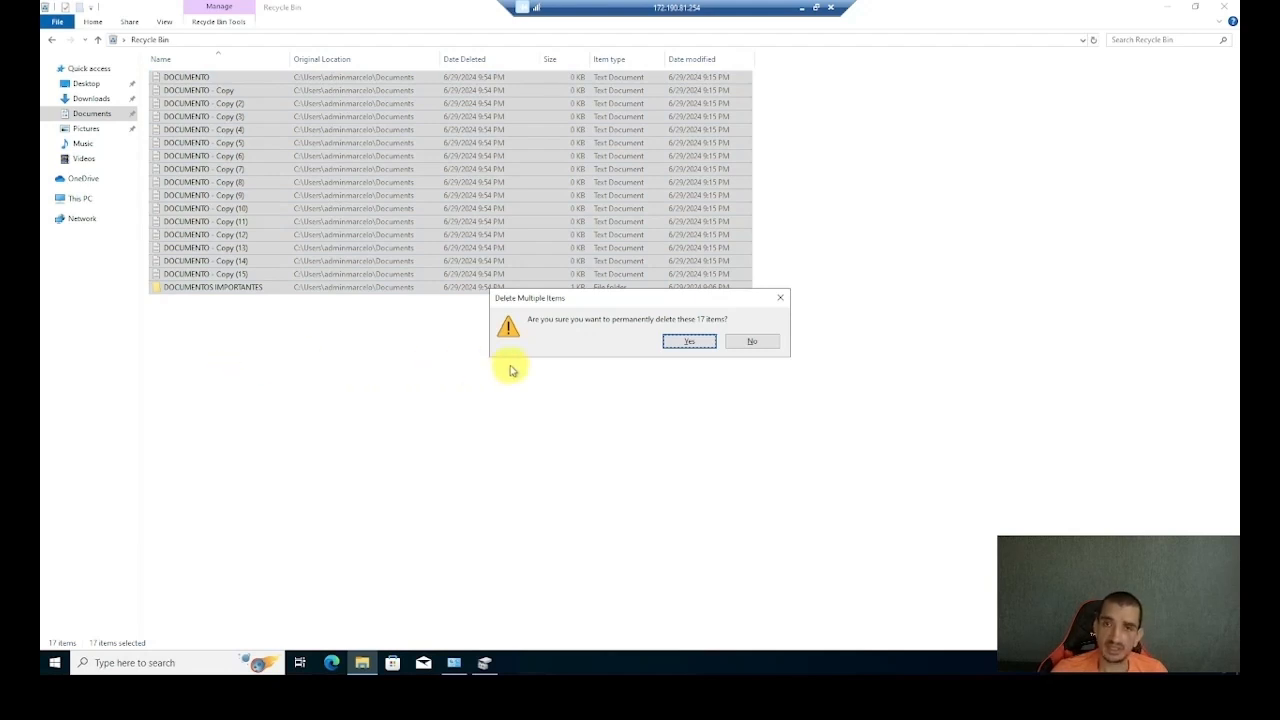
pyautogui.click(697, 343)
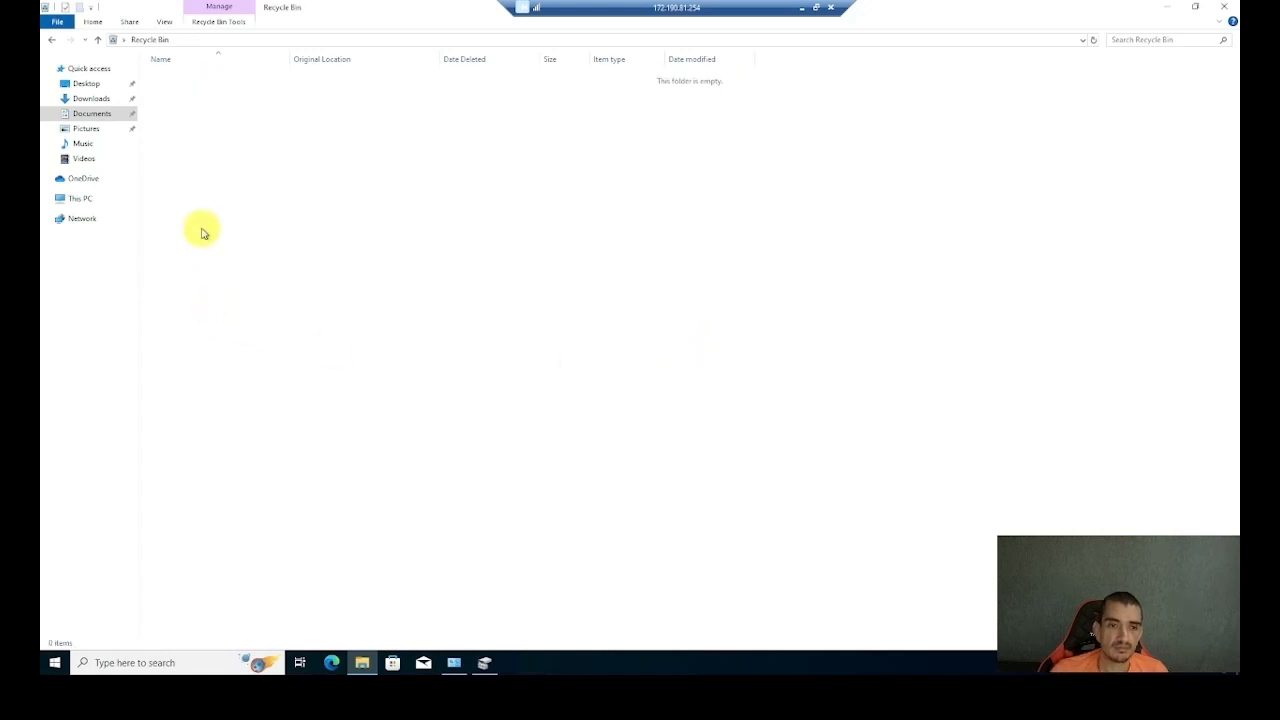
# Check the Documents folder and delete all files and folders in the Pictures folder
pyautogui.click(89, 115)
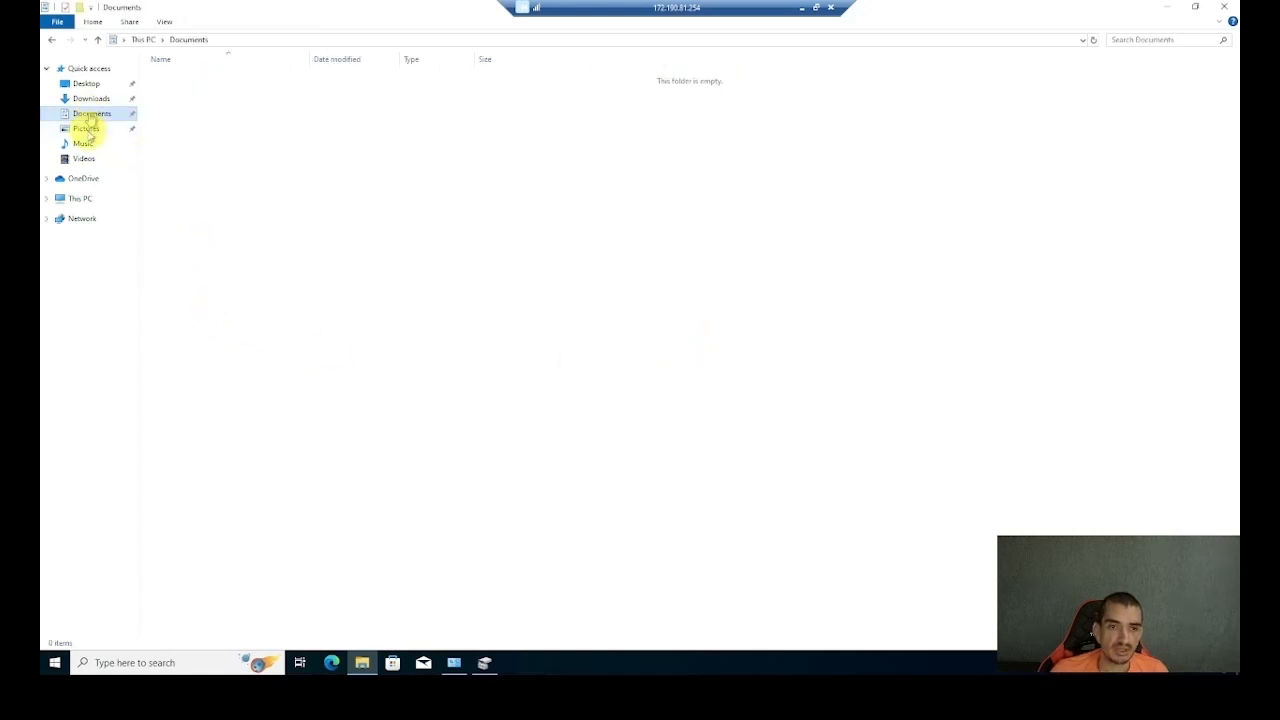
pyautogui.click(87, 128)
pyautogui.click(373, 285)
pyautogui.hotkey('ctrl', 'a')
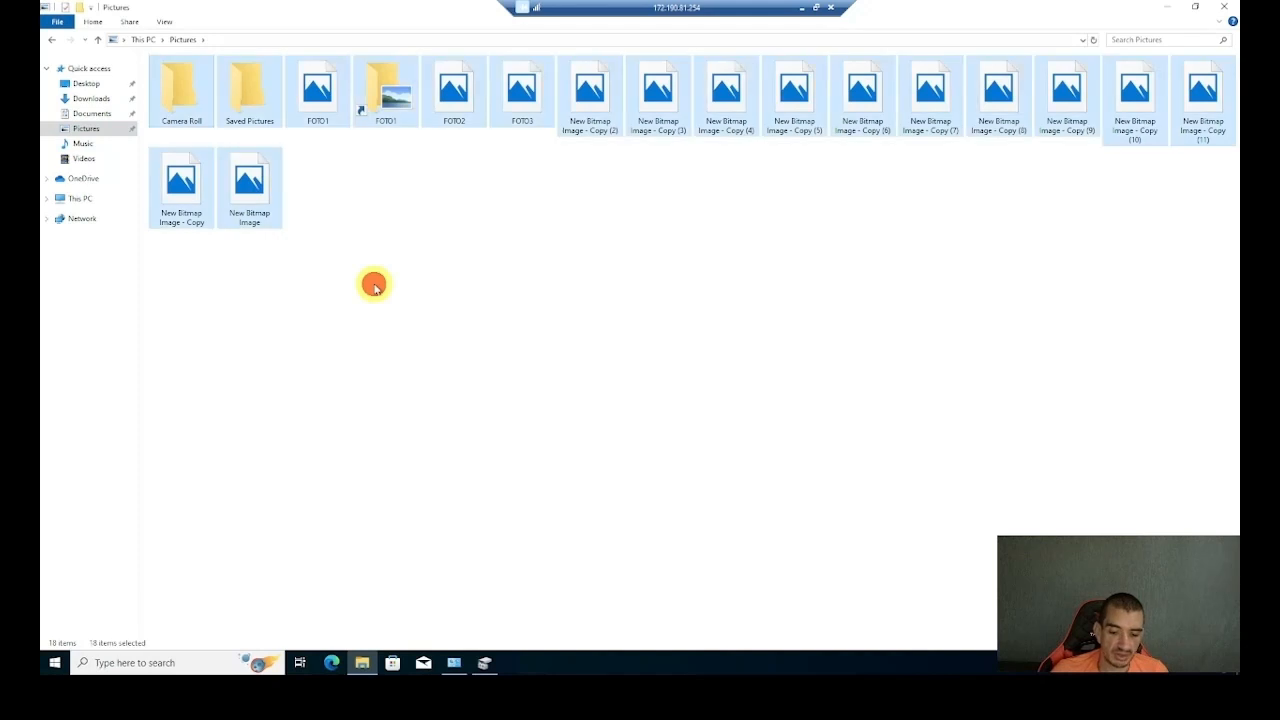
pyautogui.press('Delete')
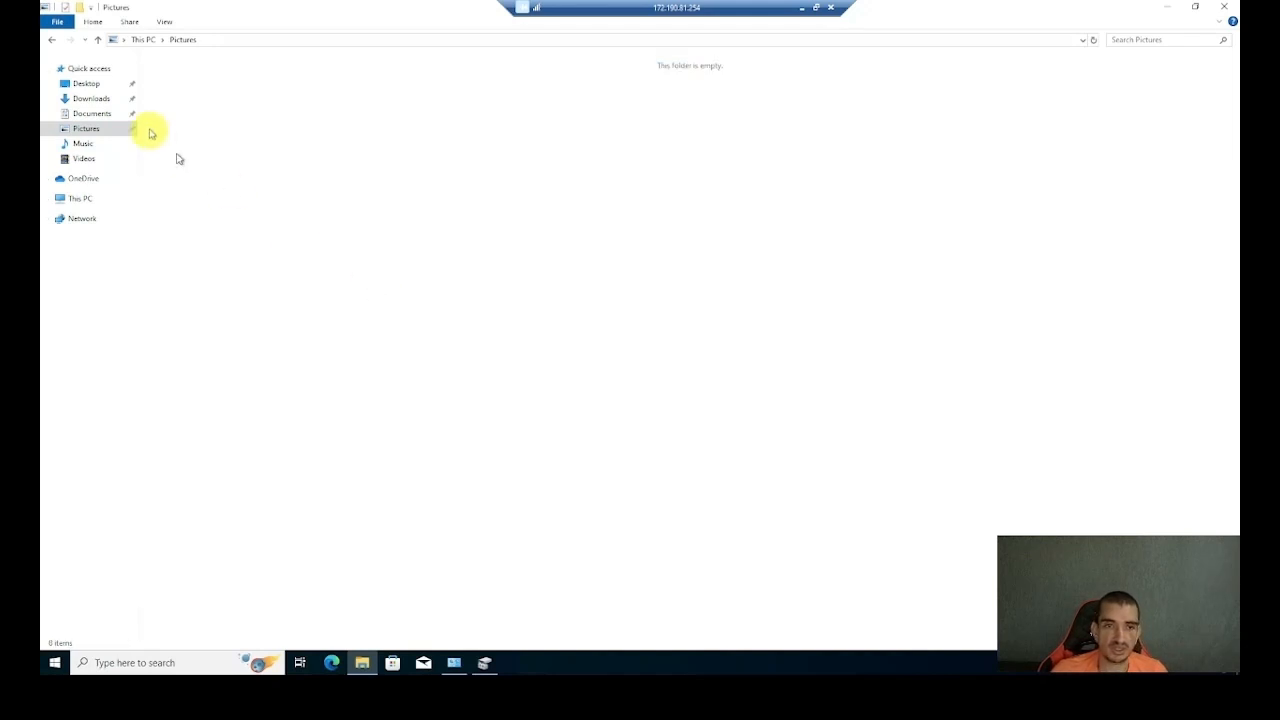
# Permanently delete all the picture files and folders held in the Recycle Bin
pyautogui.click(125, 39)
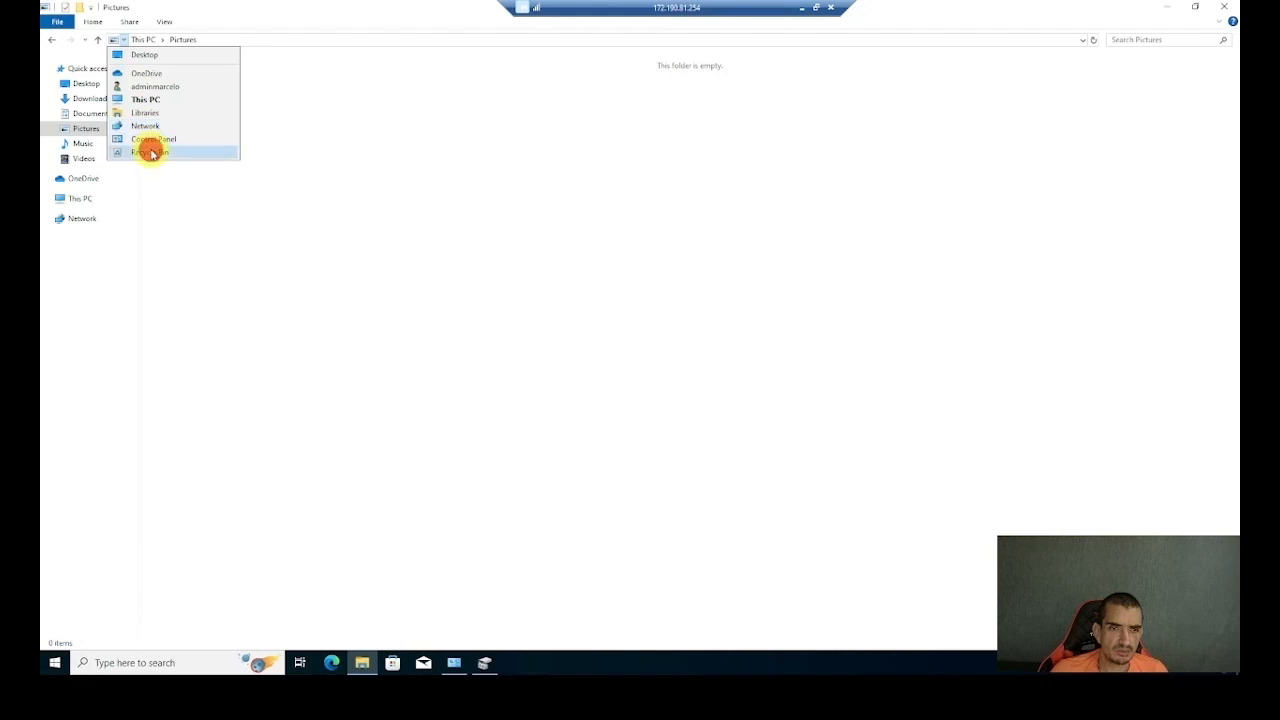
pyautogui.click(151, 150)
pyautogui.click(151, 154)
pyautogui.hotkey('ctrl', 'a')
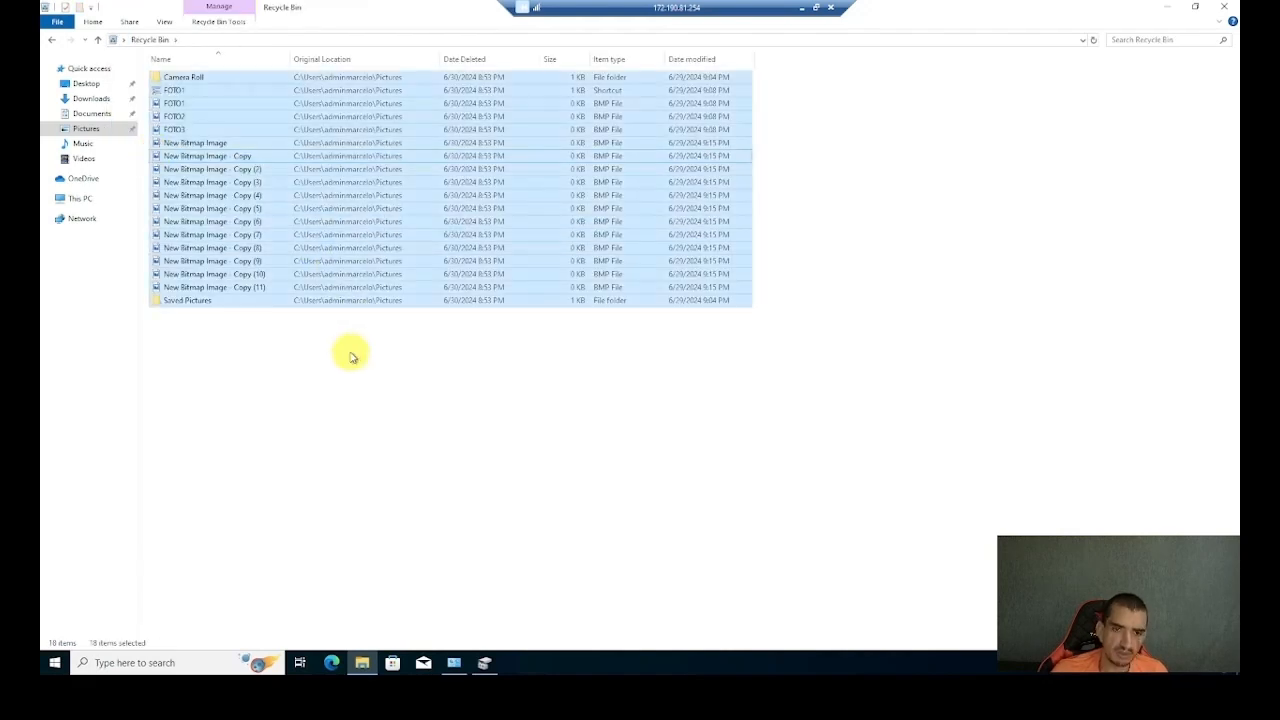
pyautogui.press('Delete')
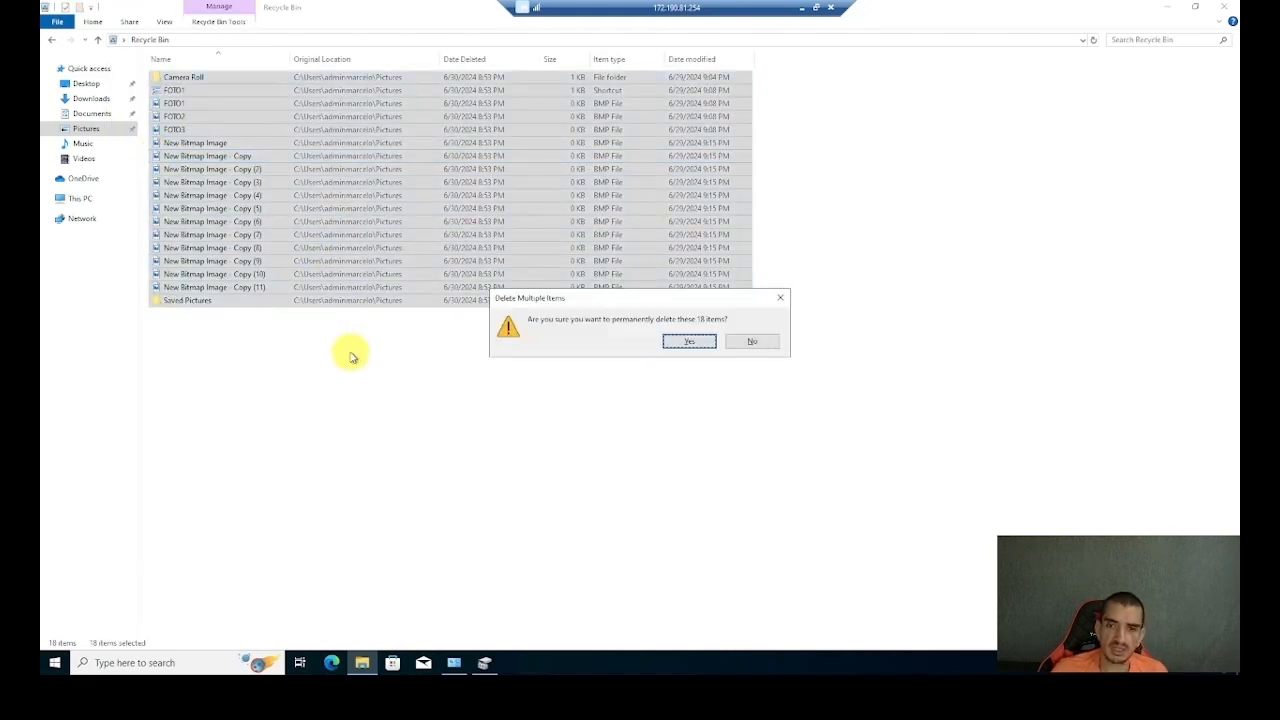
pyautogui.click(700, 345)
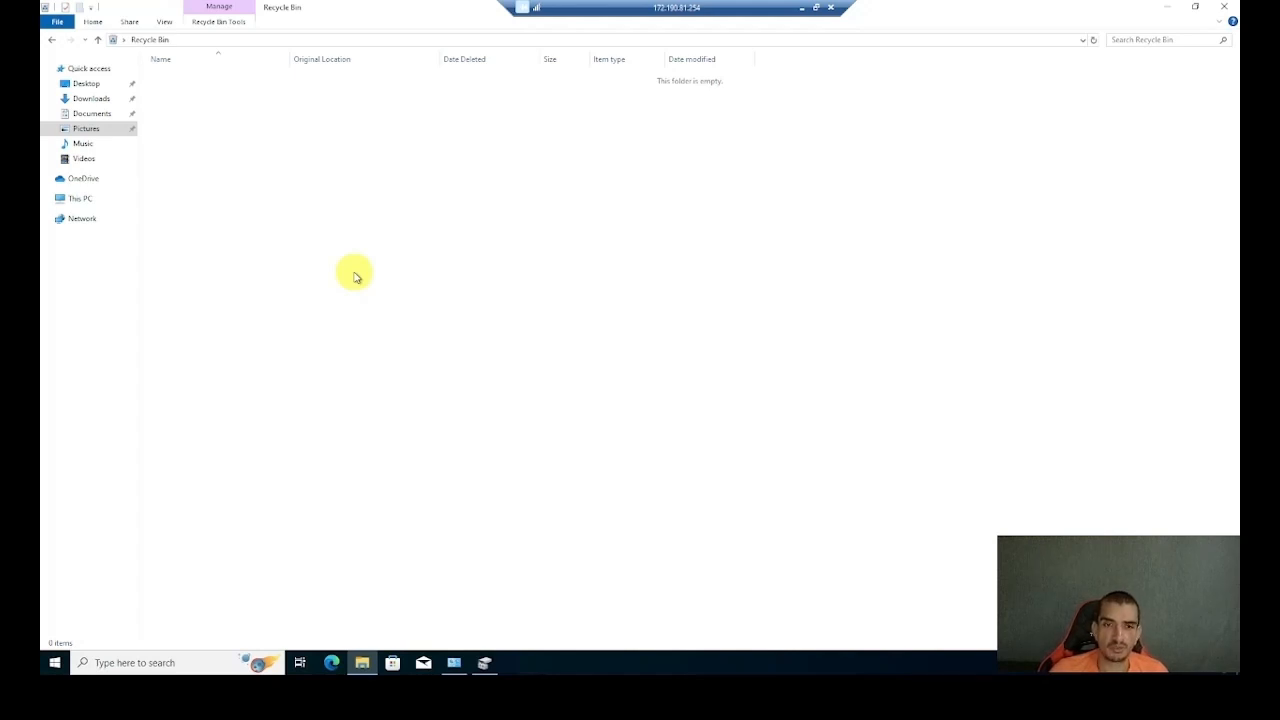
# Check the Documents and Pictures folders, and close the Disk Management and Backup and Restore windows
pyautogui.click(99, 113)
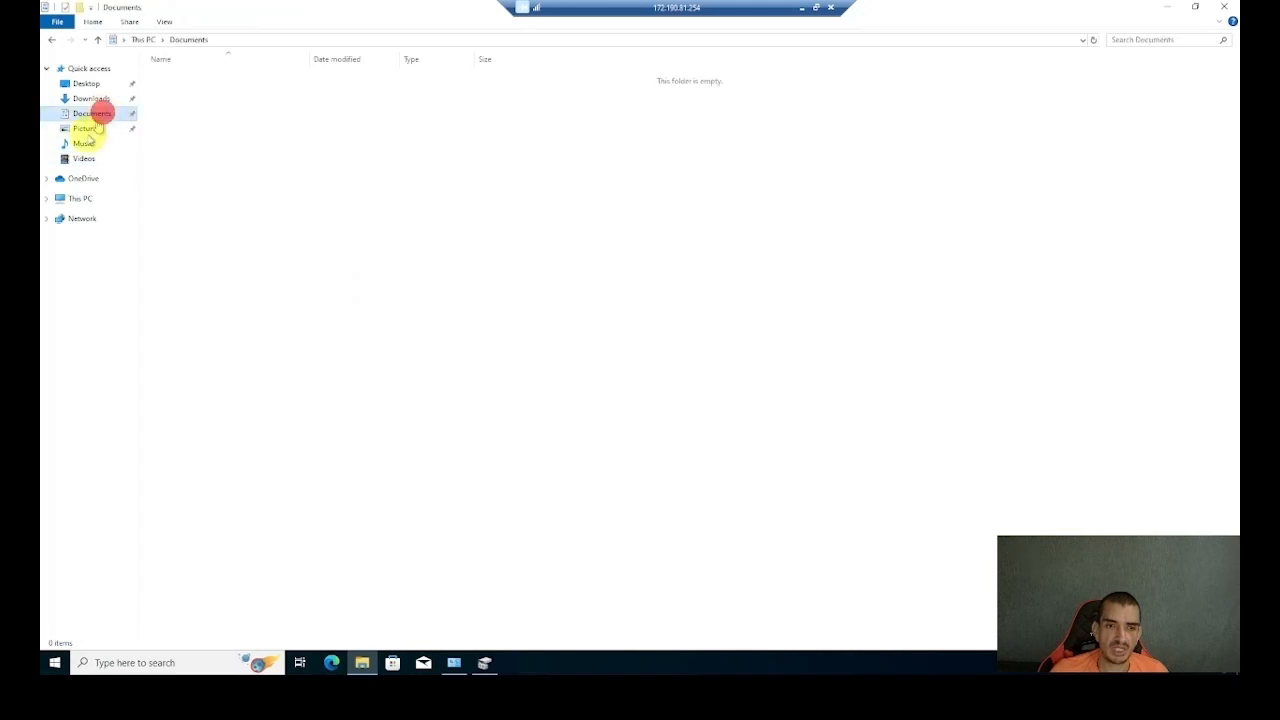
pyautogui.click(92, 128)
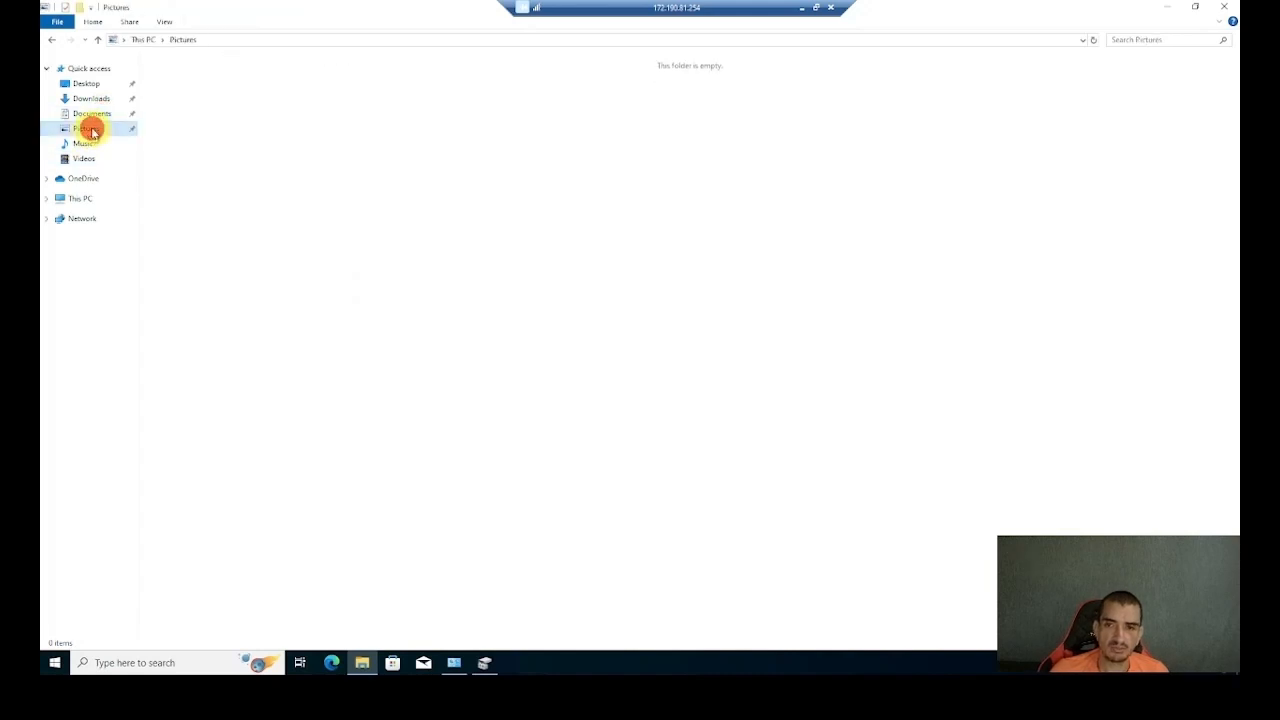
pyautogui.click(486, 662)
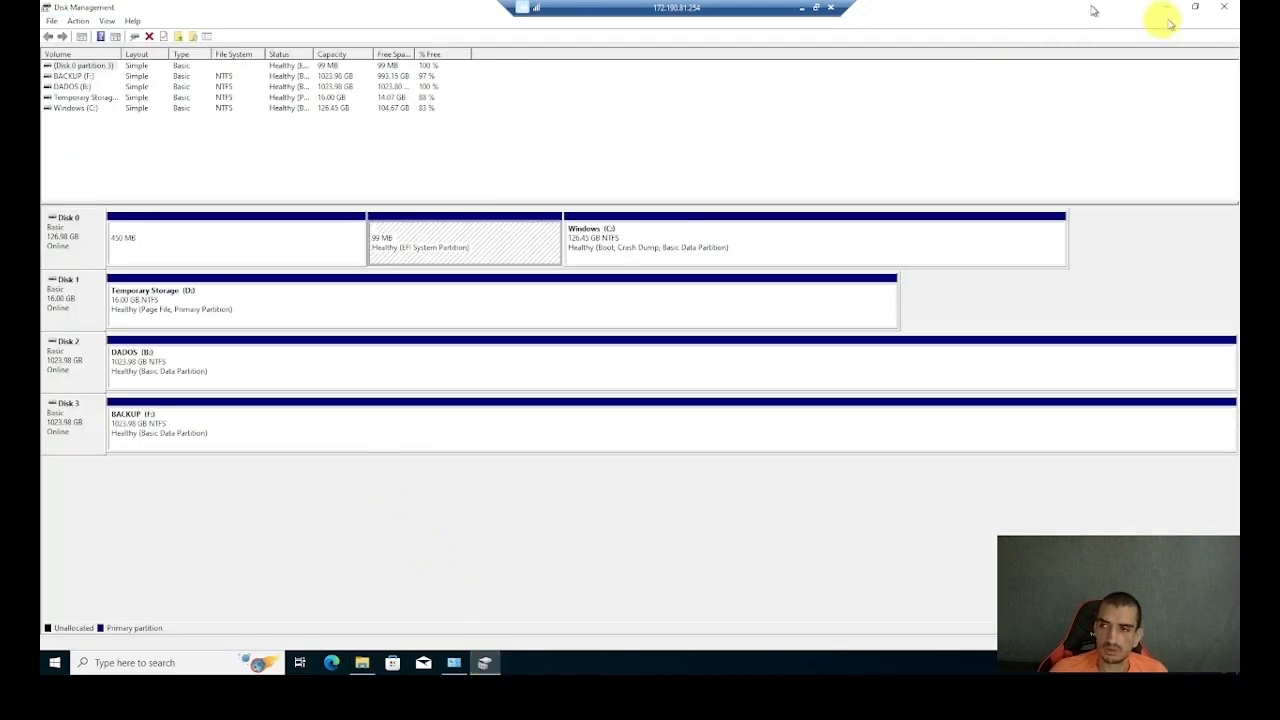
pyautogui.click(1224, 7)
pyautogui.click(452, 663)
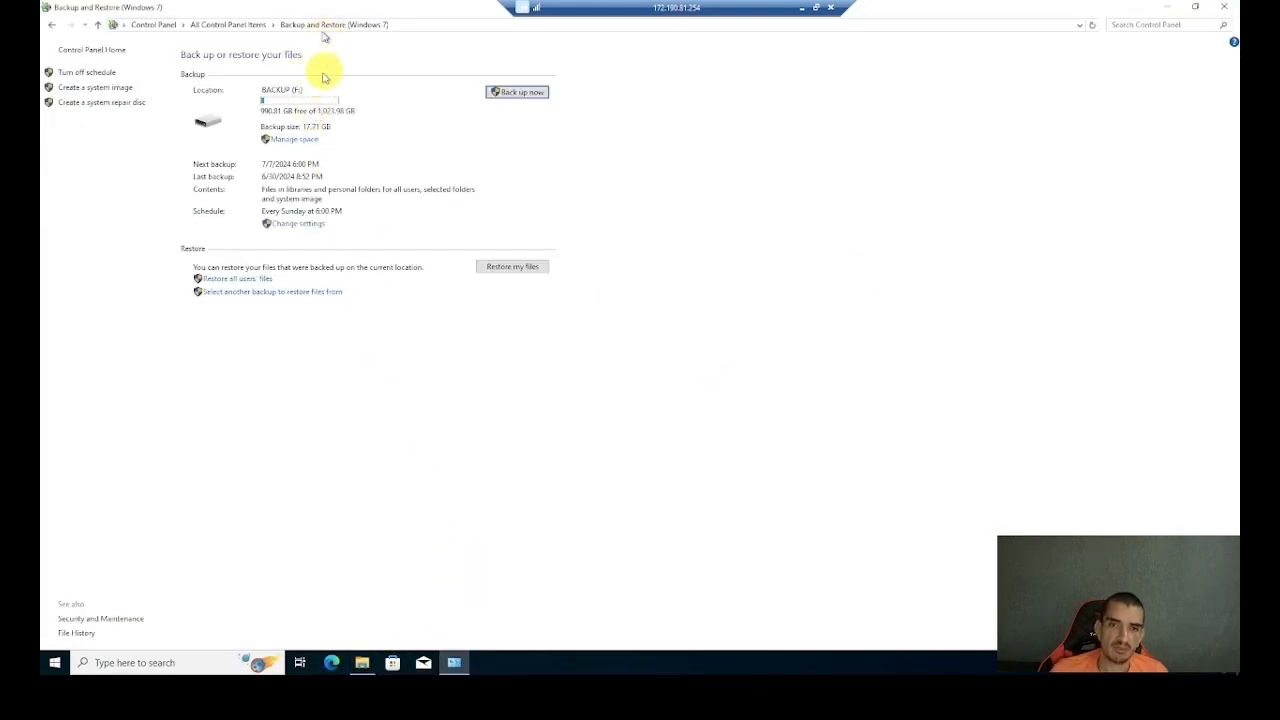
pyautogui.click(1225, 10)
pyautogui.click(601, 299)
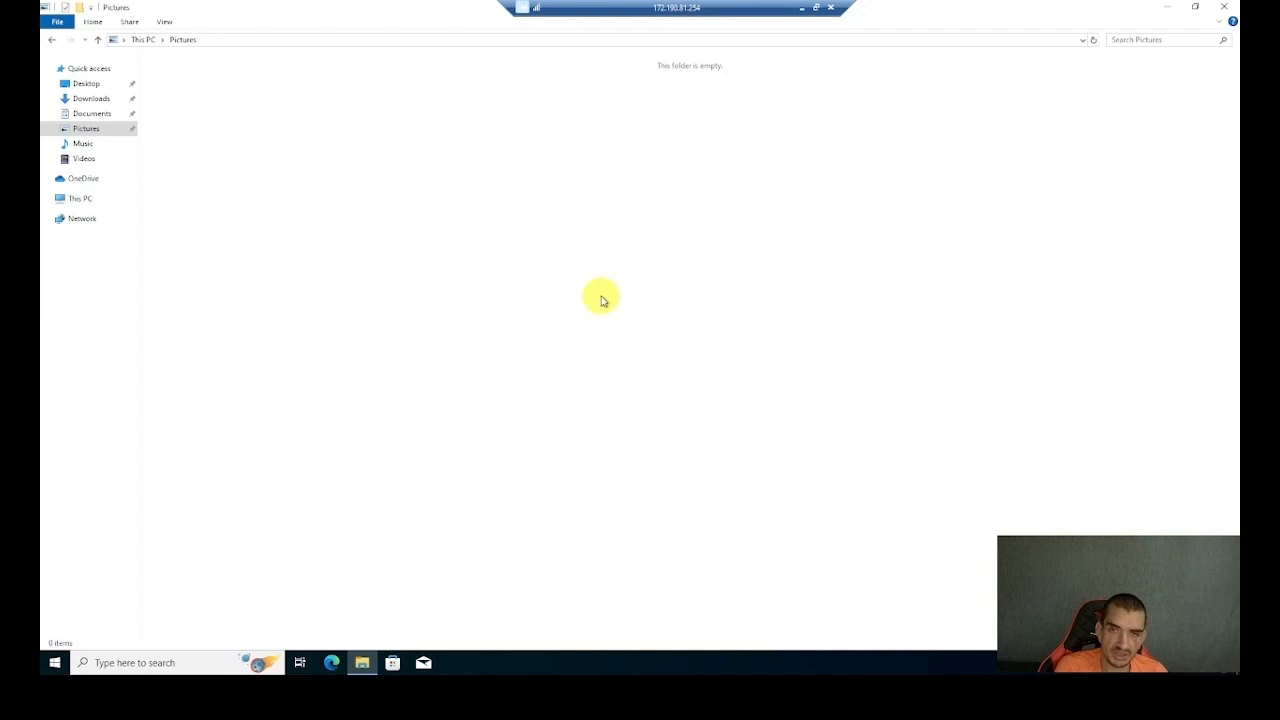
# Open Backup and Restore (Windows 7) from the Control Panel and start restoring files from the backup on BACKUP (F:)
pyautogui.press('super+r')
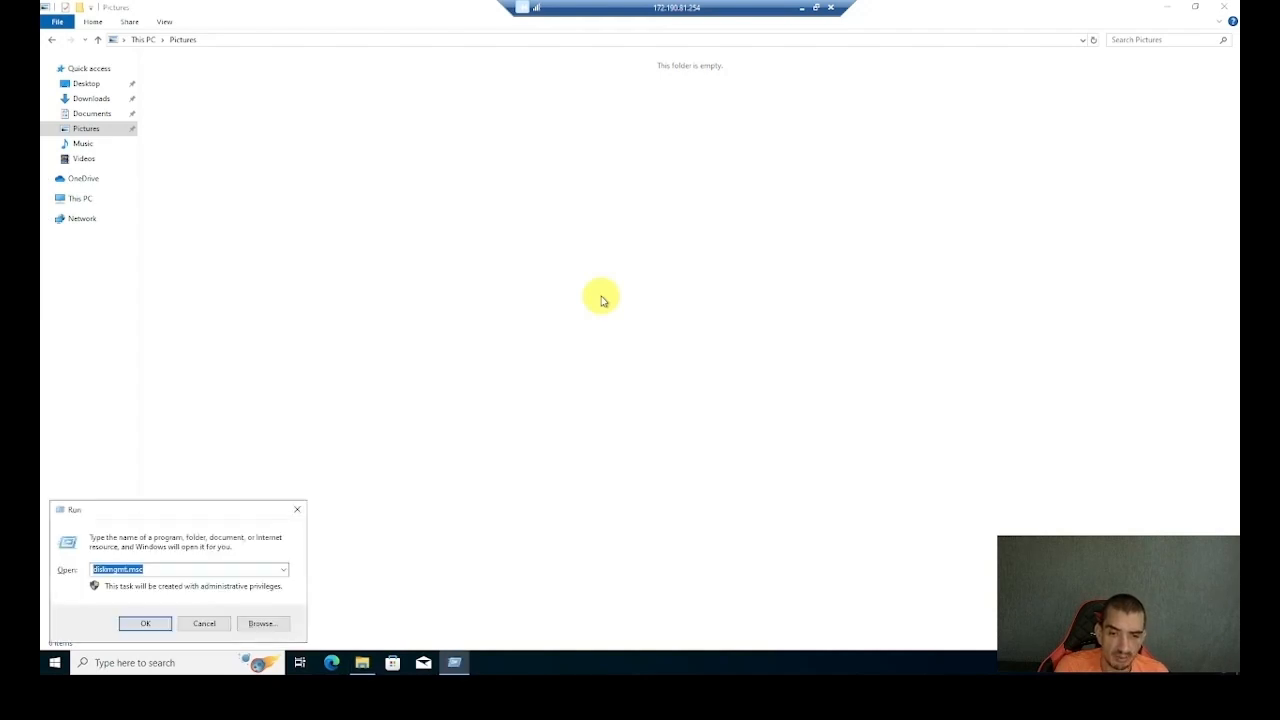
pyautogui.press('BackSpace')
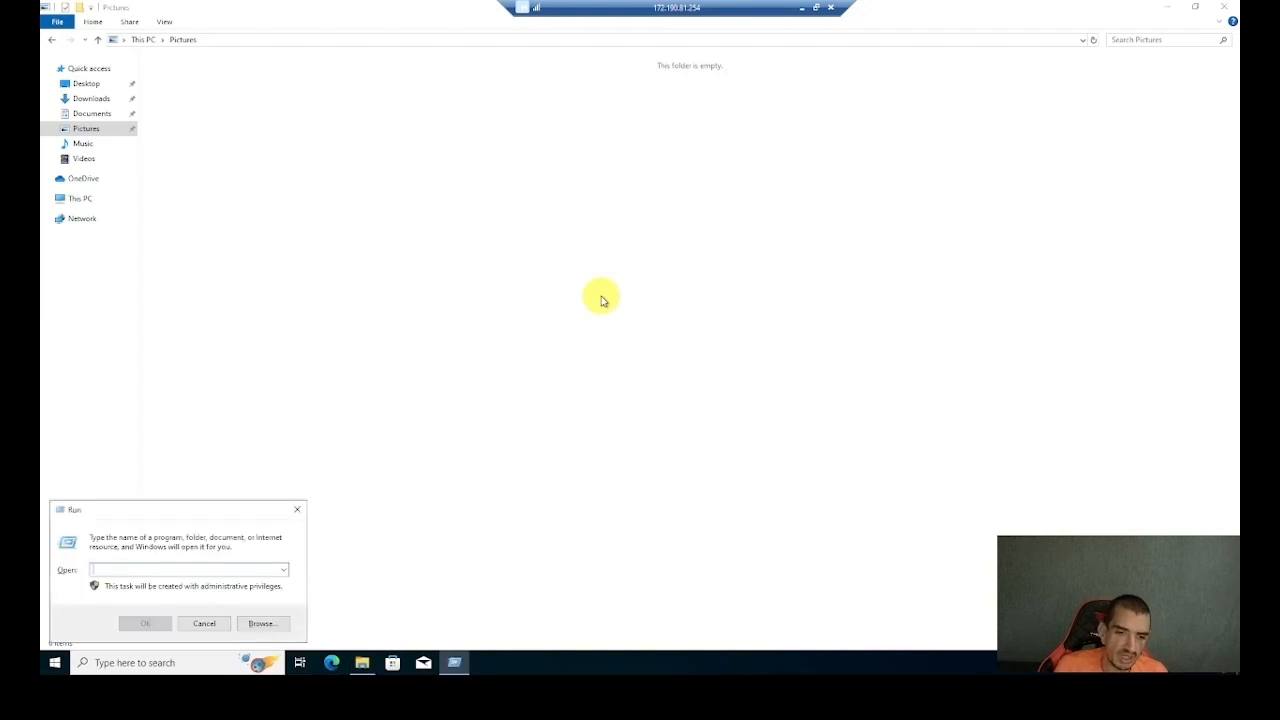
pyautogui.write('control')
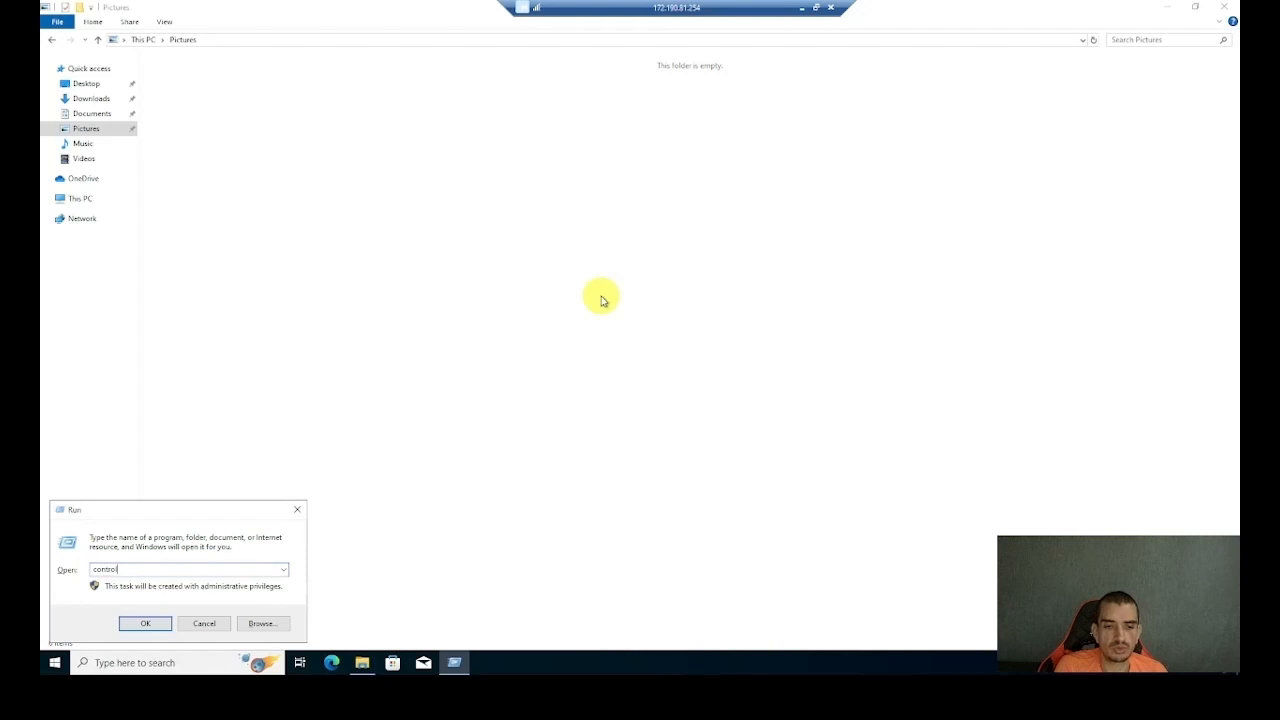
pyautogui.press('Return')
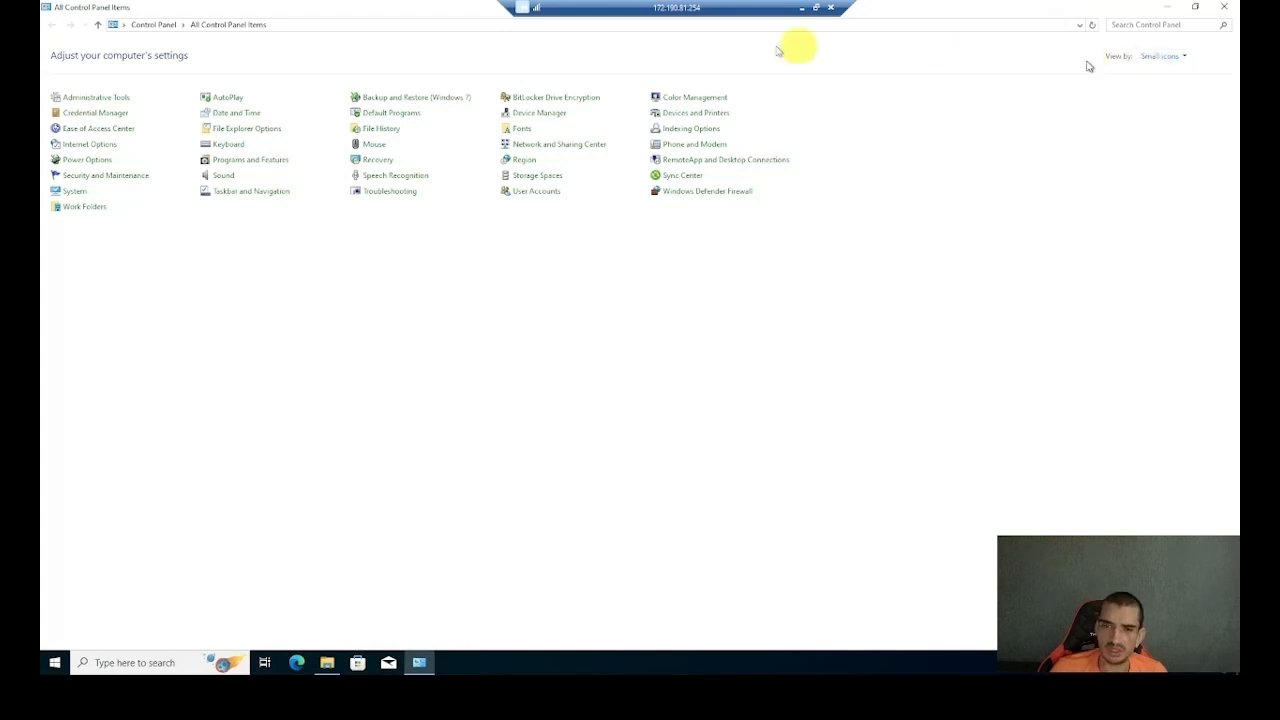
pyautogui.click(393, 101)
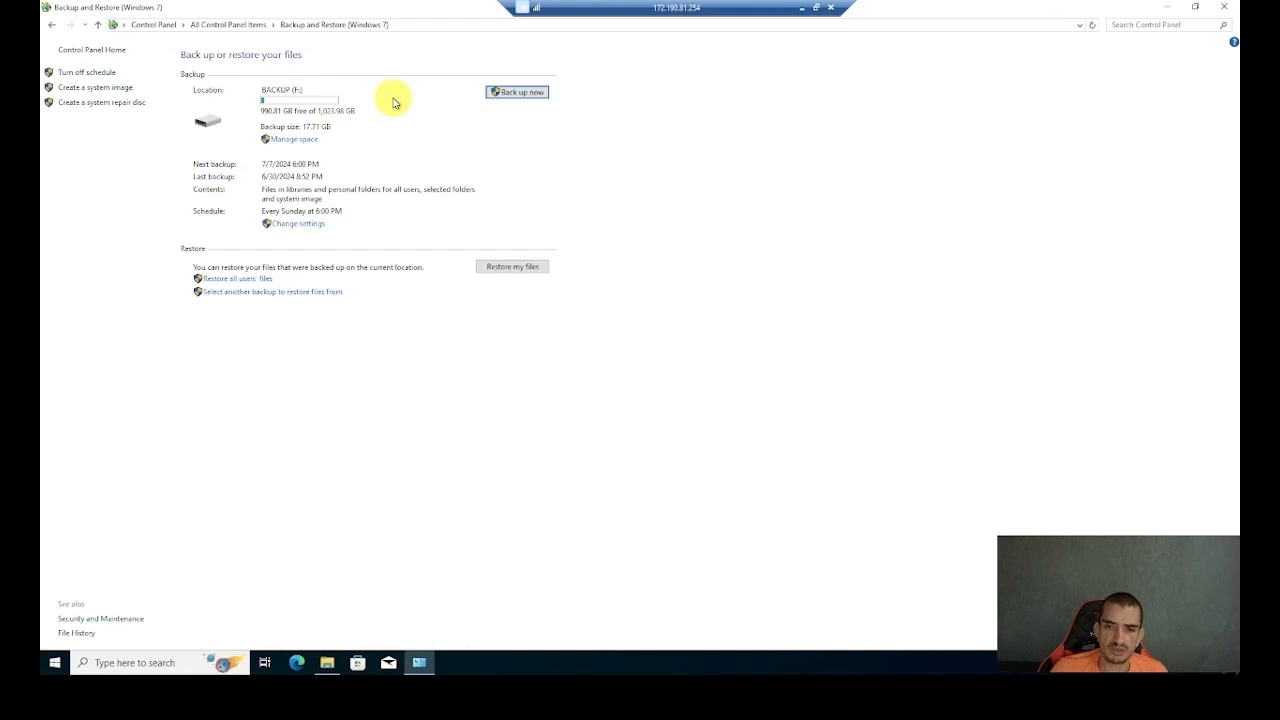
pyautogui.click(500, 272)
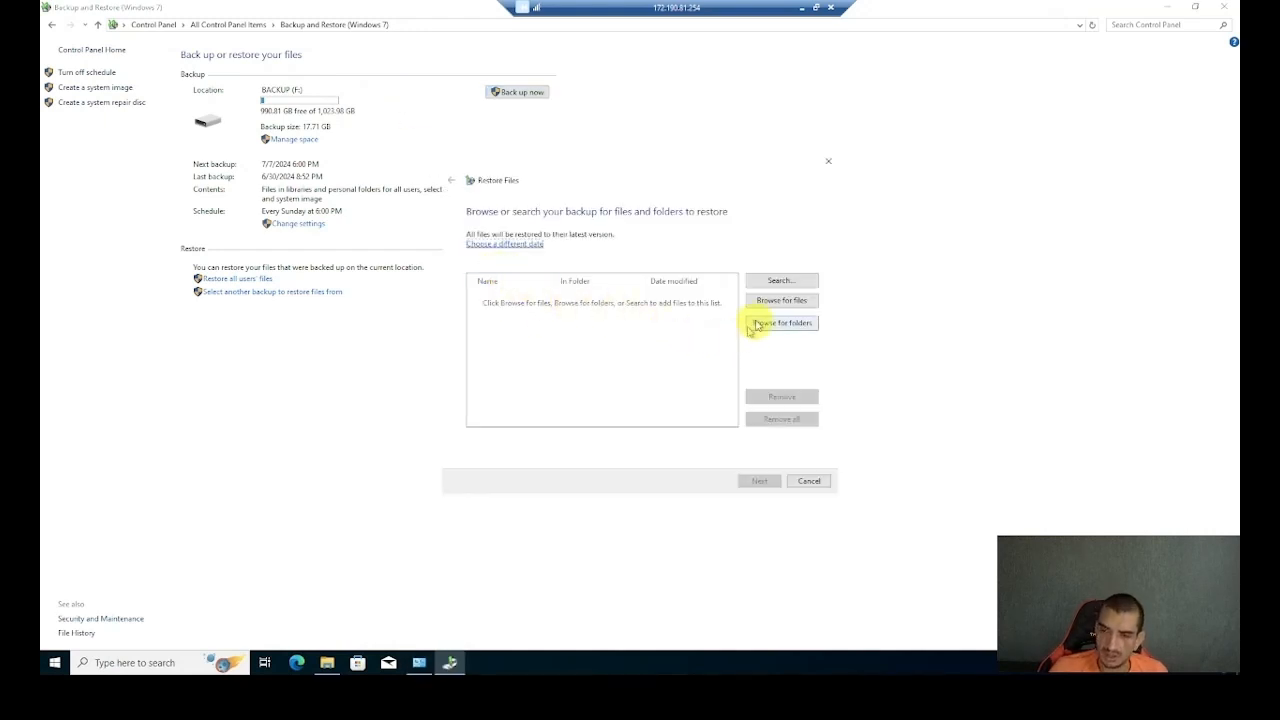
# Add all files from the admin user's Documents folder in Backup of C: to the list of files to restore
pyautogui.click(780, 304)
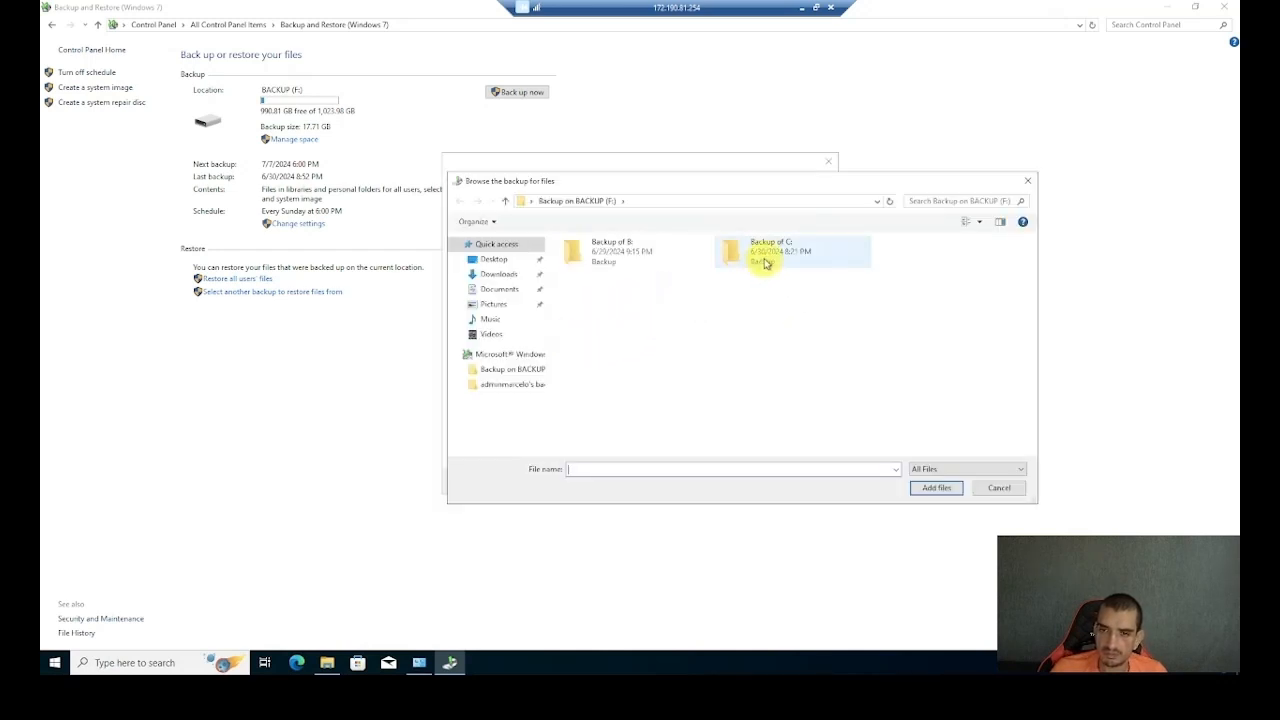
pyautogui.click(1000, 488)
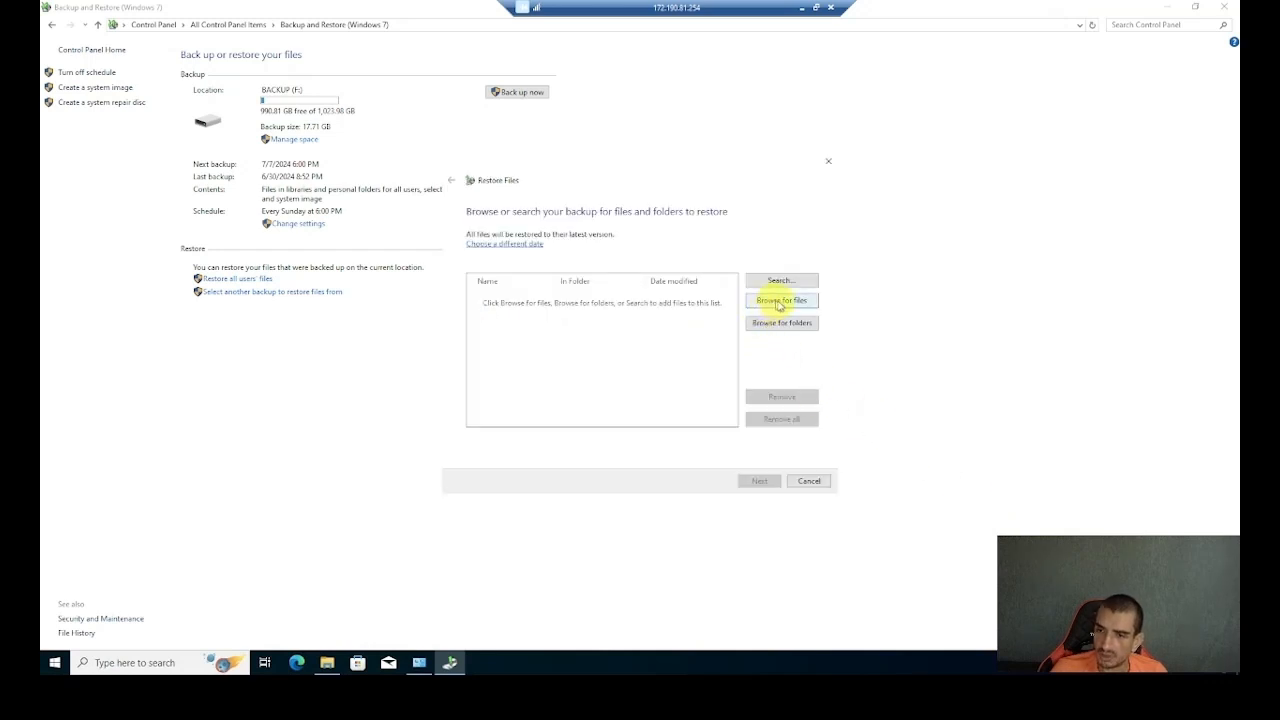
pyautogui.click(780, 303)
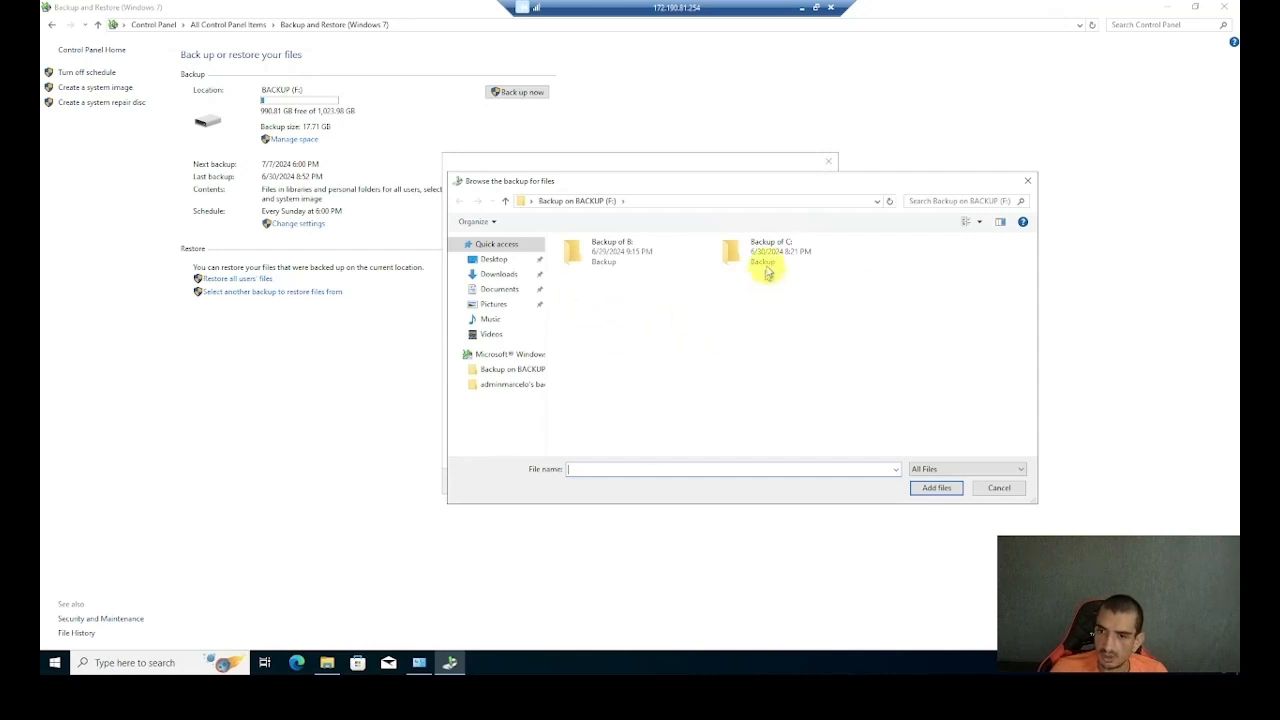
pyautogui.doubleClick(767, 262)
pyautogui.doubleClick(606, 266)
pyautogui.doubleClick(606, 266)
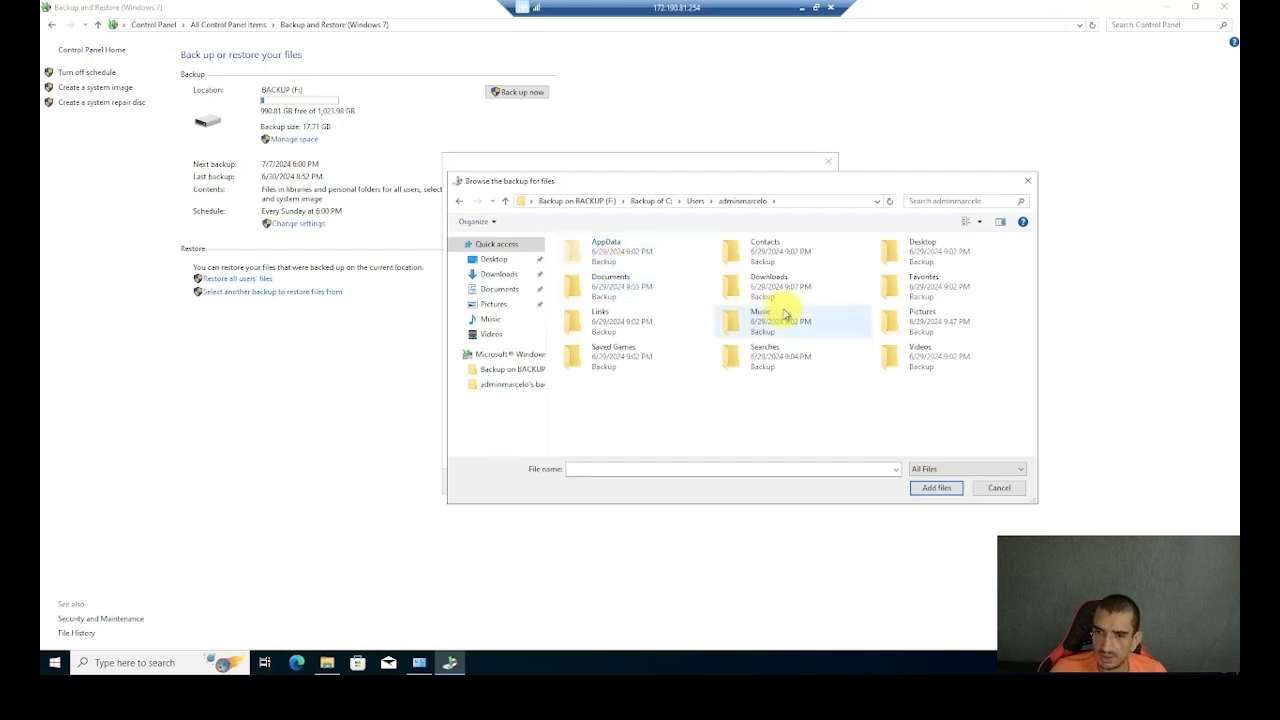
pyautogui.doubleClick(608, 288)
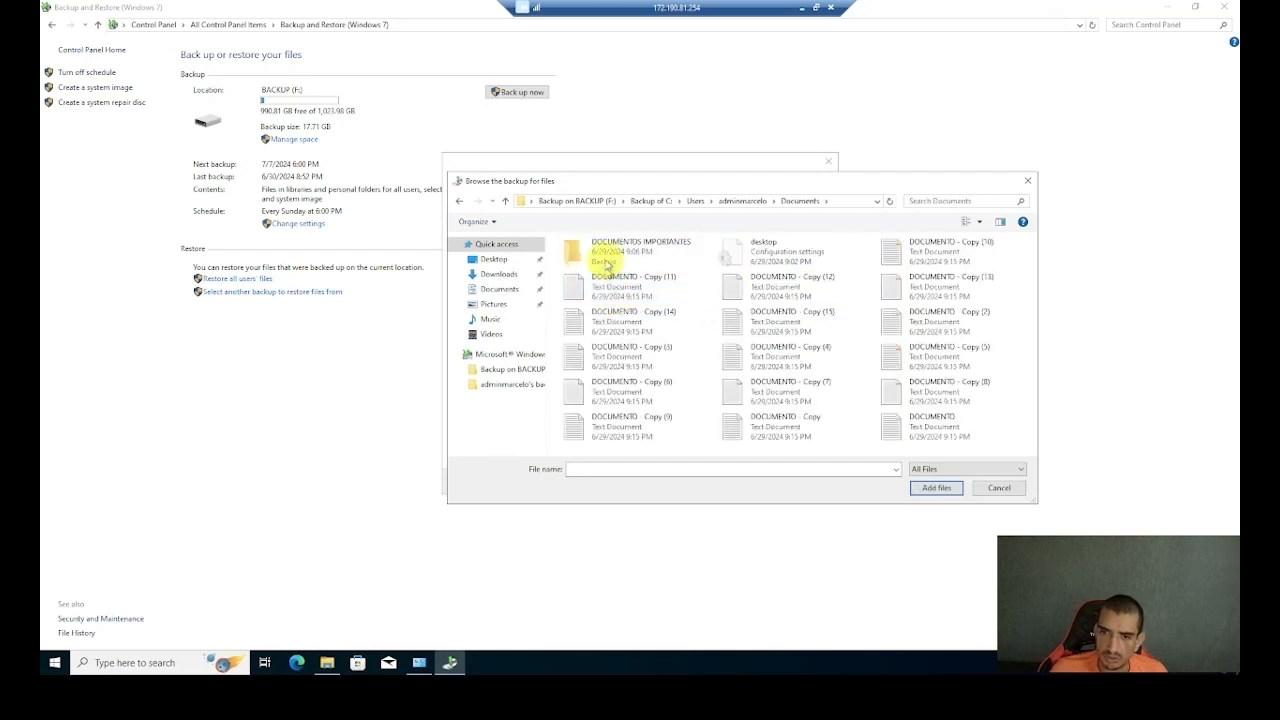
pyautogui.click(604, 262)
pyautogui.hotkey('ctrl', 'a')
pyautogui.click(928, 488)
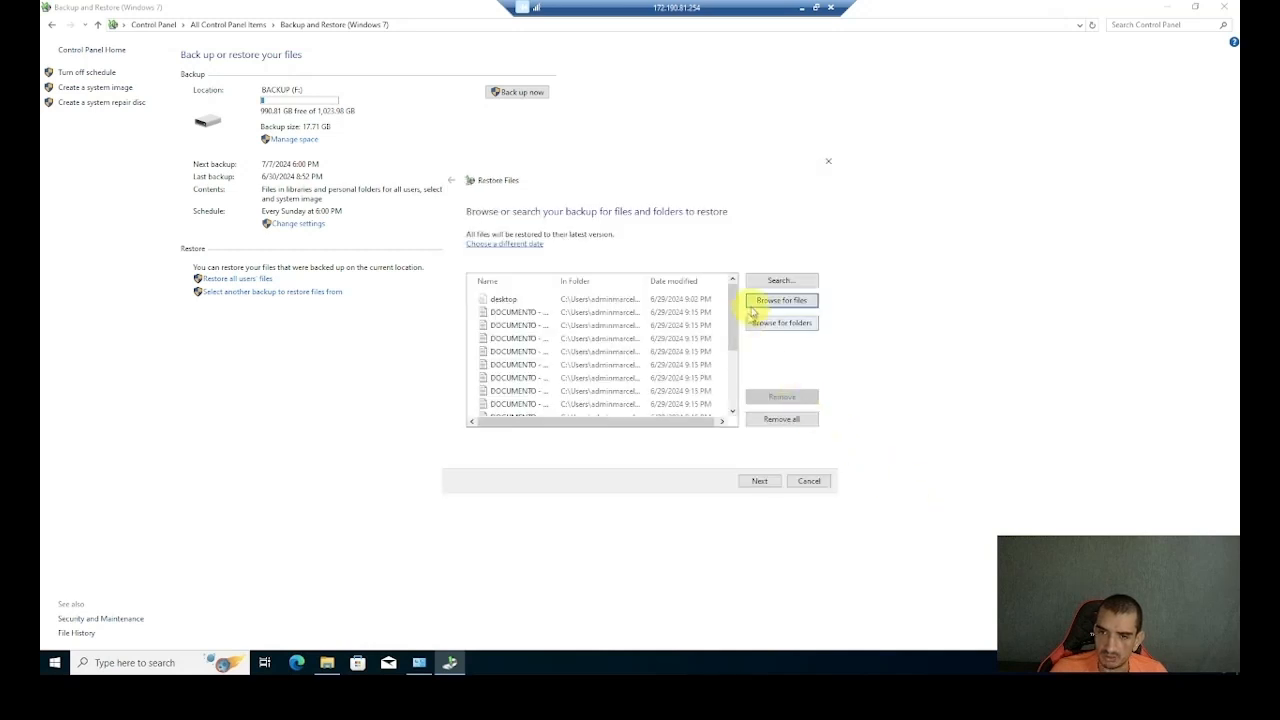
pyautogui.scroll(-1, 578, 366)
pyautogui.scroll(1, 583, 369)
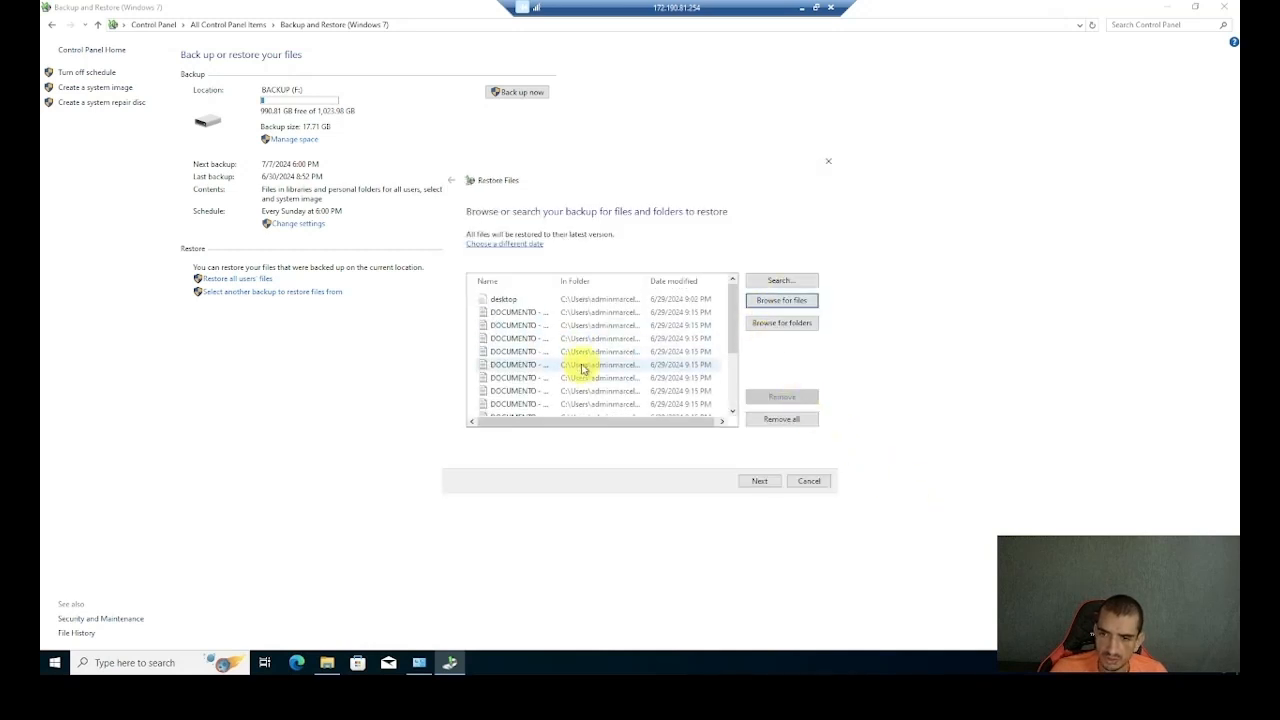
# Add all files from the admin user's Pictures folder in Backup of C: to the restore list and review it
pyautogui.click(773, 303)
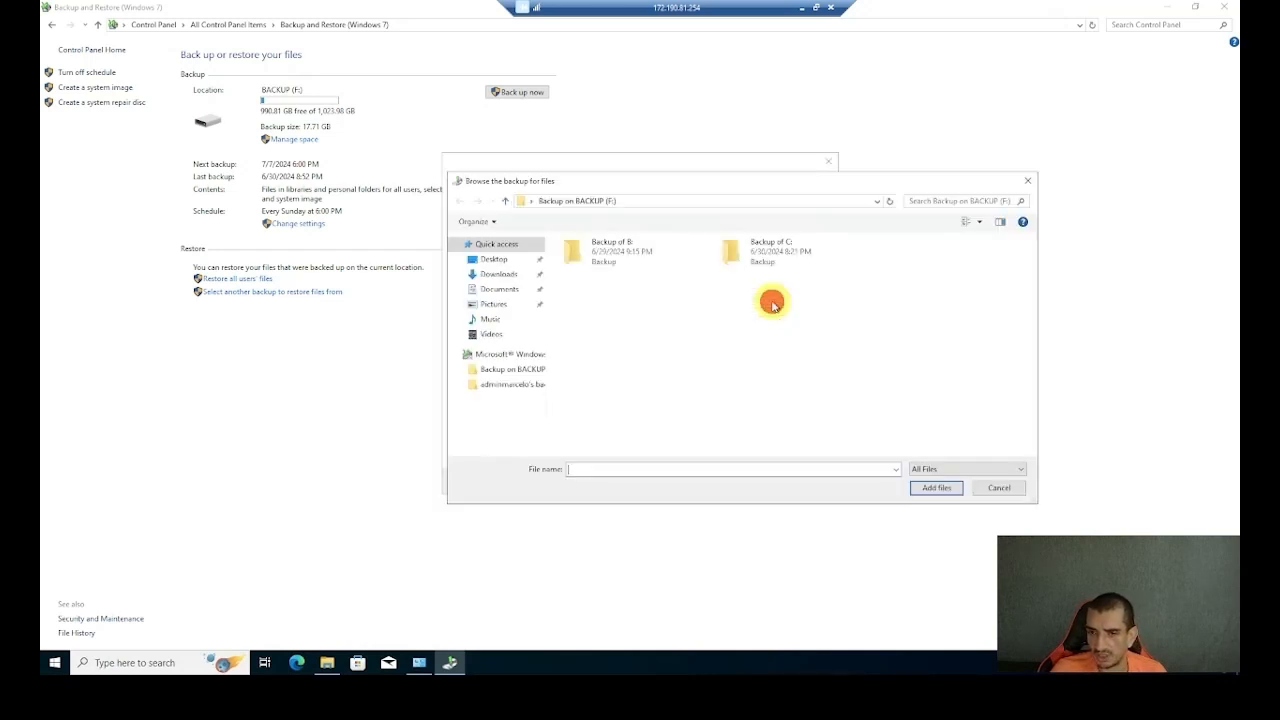
pyautogui.click(764, 258)
pyautogui.doubleClick(765, 259)
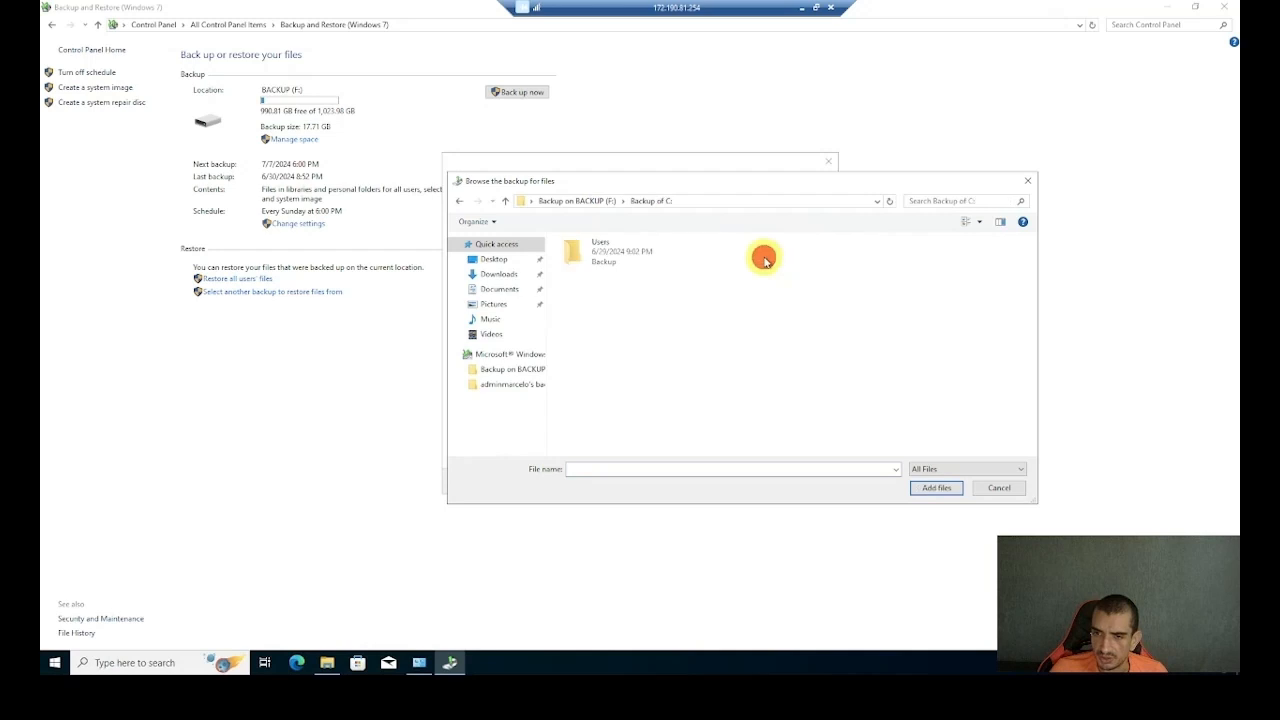
pyautogui.doubleClick(594, 259)
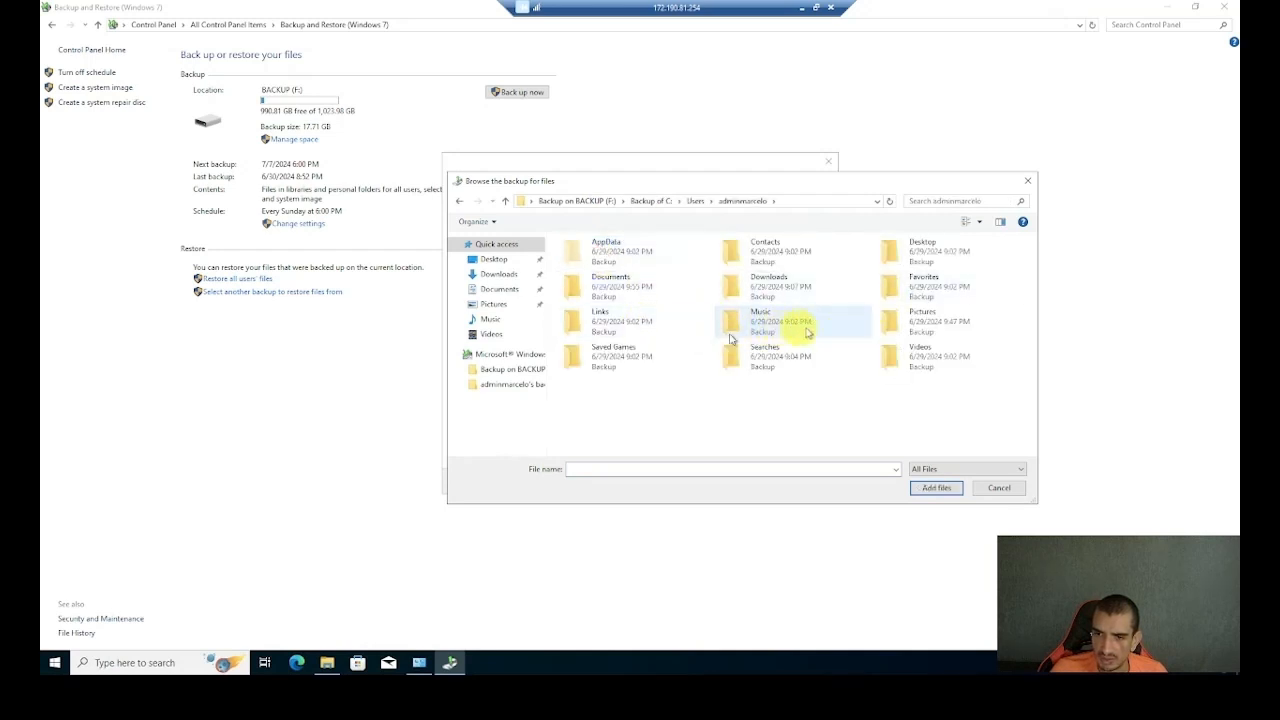
pyautogui.doubleClick(915, 322)
pyautogui.click(658, 296)
pyautogui.hotkey('ctrl', 'a')
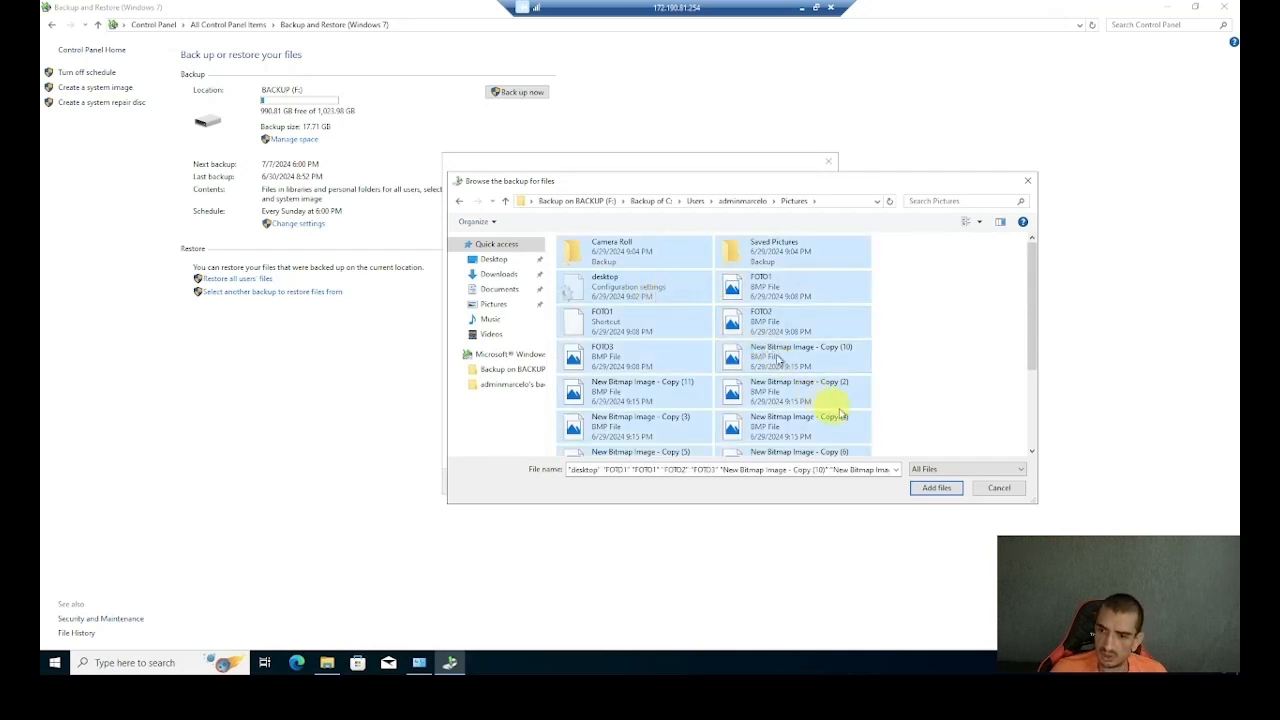
pyautogui.click(934, 488)
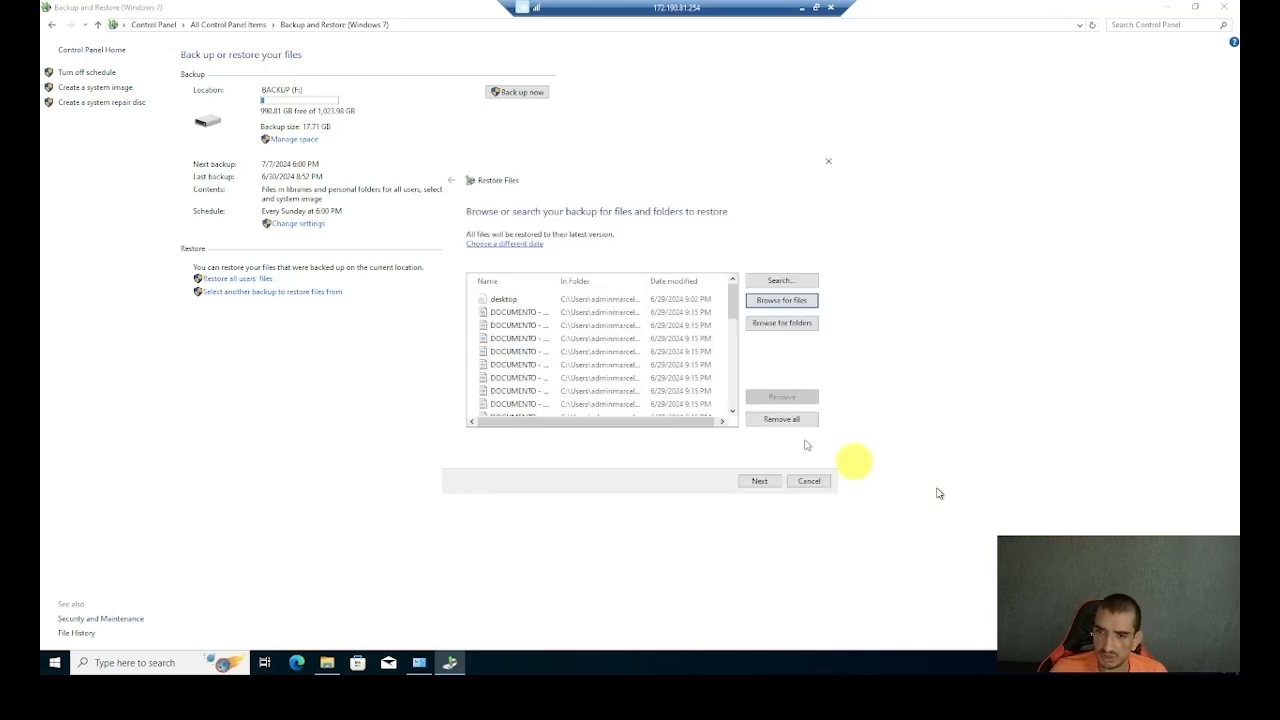
pyautogui.scroll(-10, 600, 362)
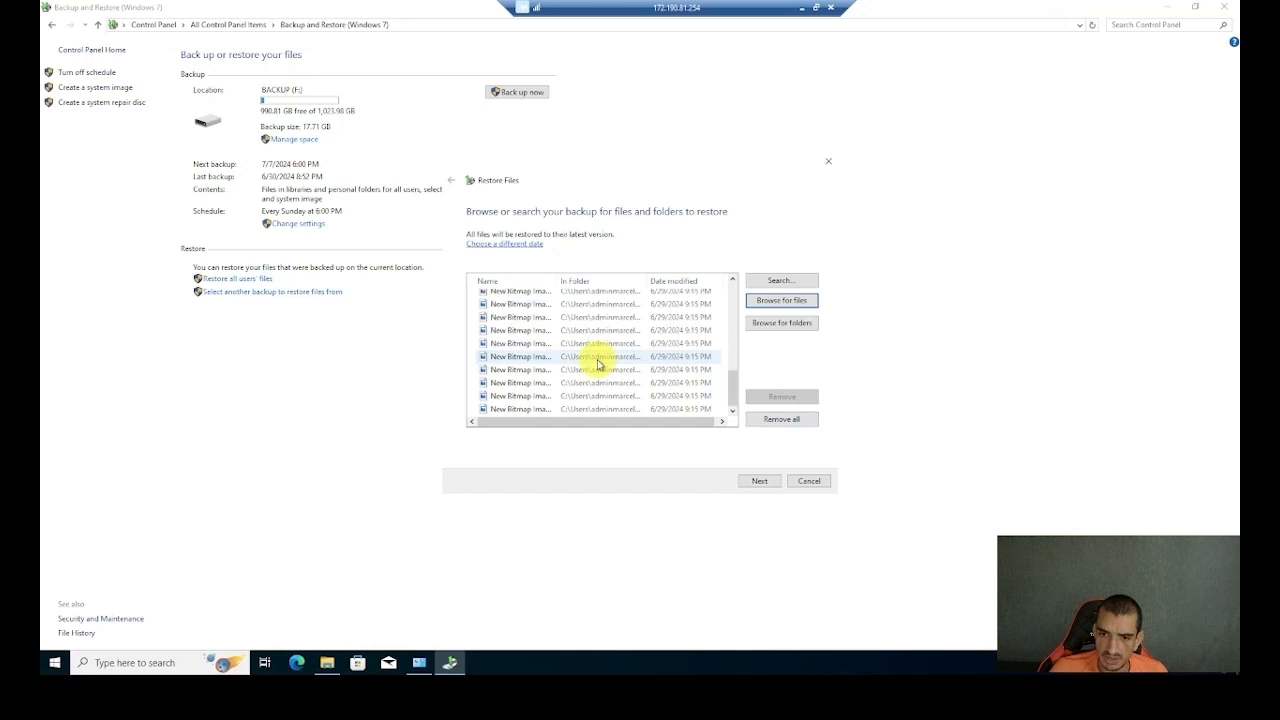
pyautogui.scroll(3, 598, 365)
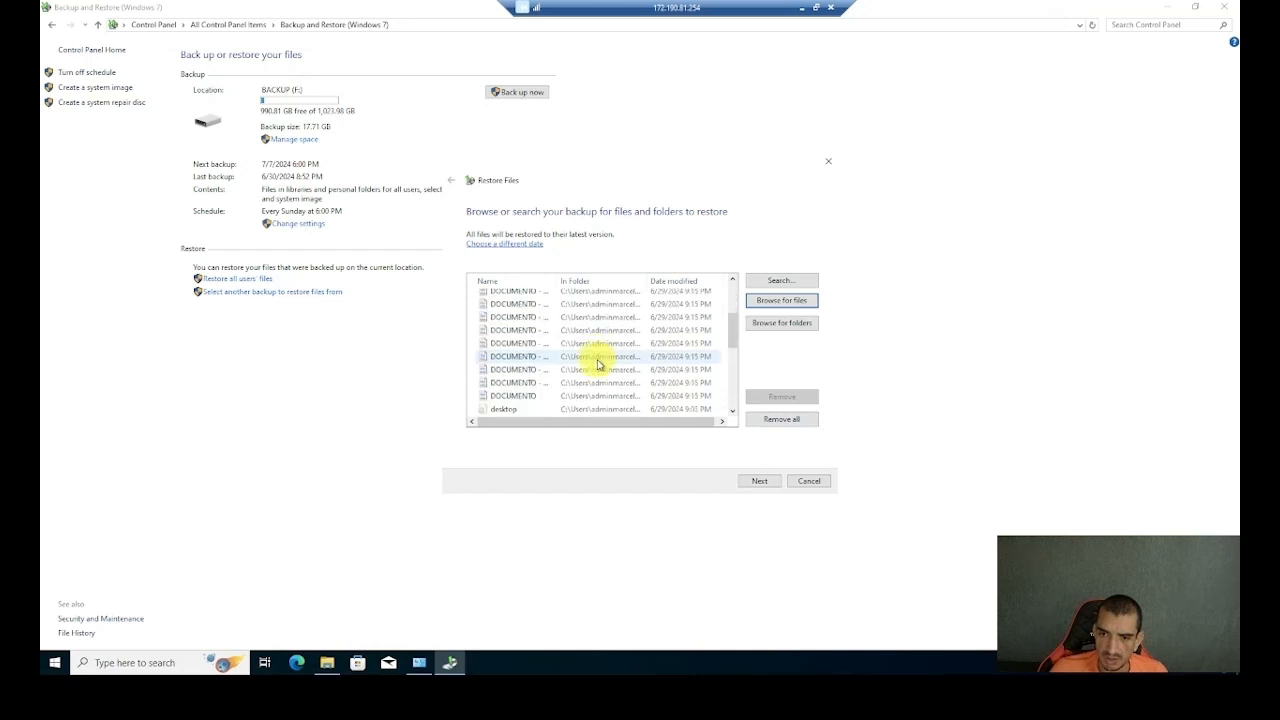
pyautogui.scroll(-2, 598, 365)
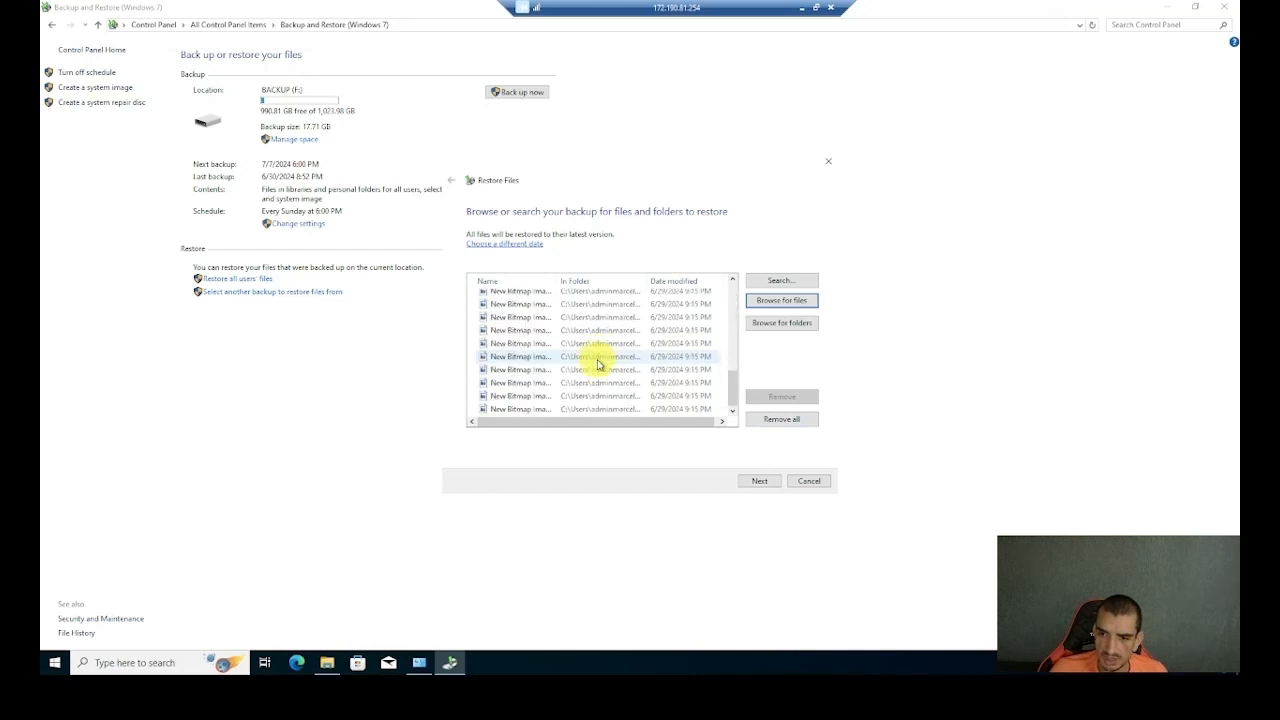
# Restore the listed files to their original location, copying and replacing existing files for all conflicts, and finish the wizard
pyautogui.click(760, 481)
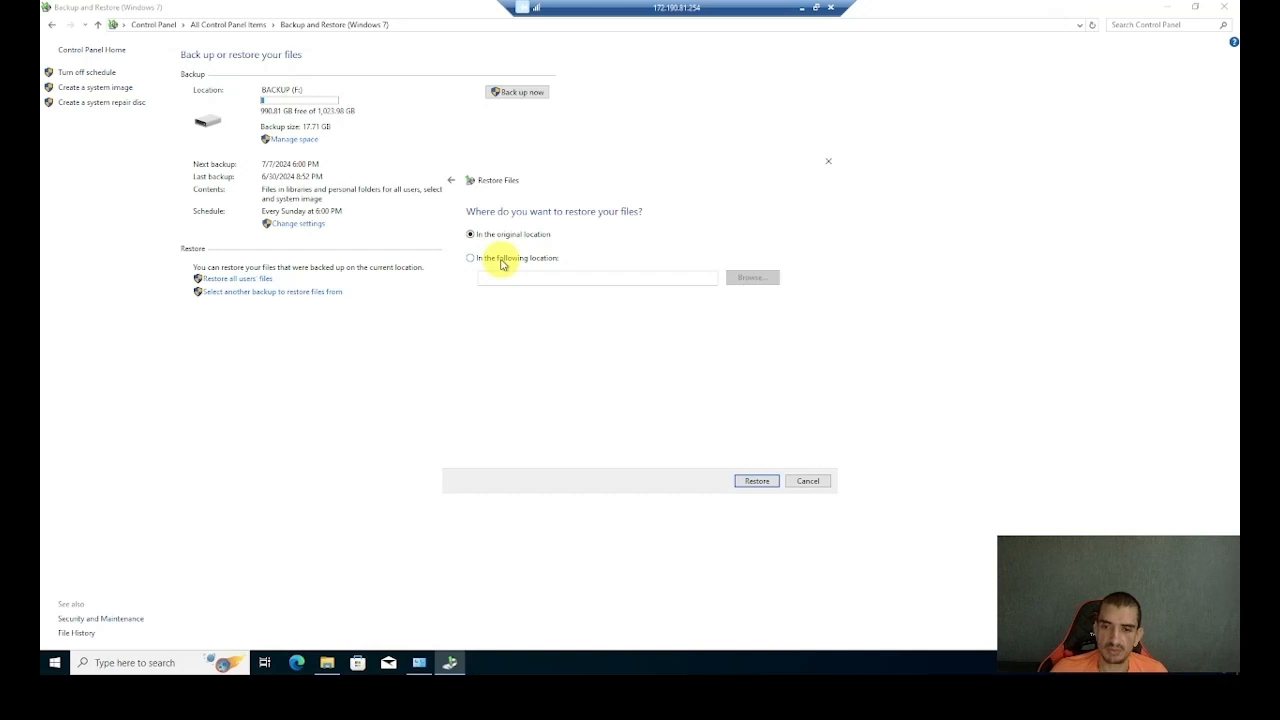
pyautogui.click(756, 481)
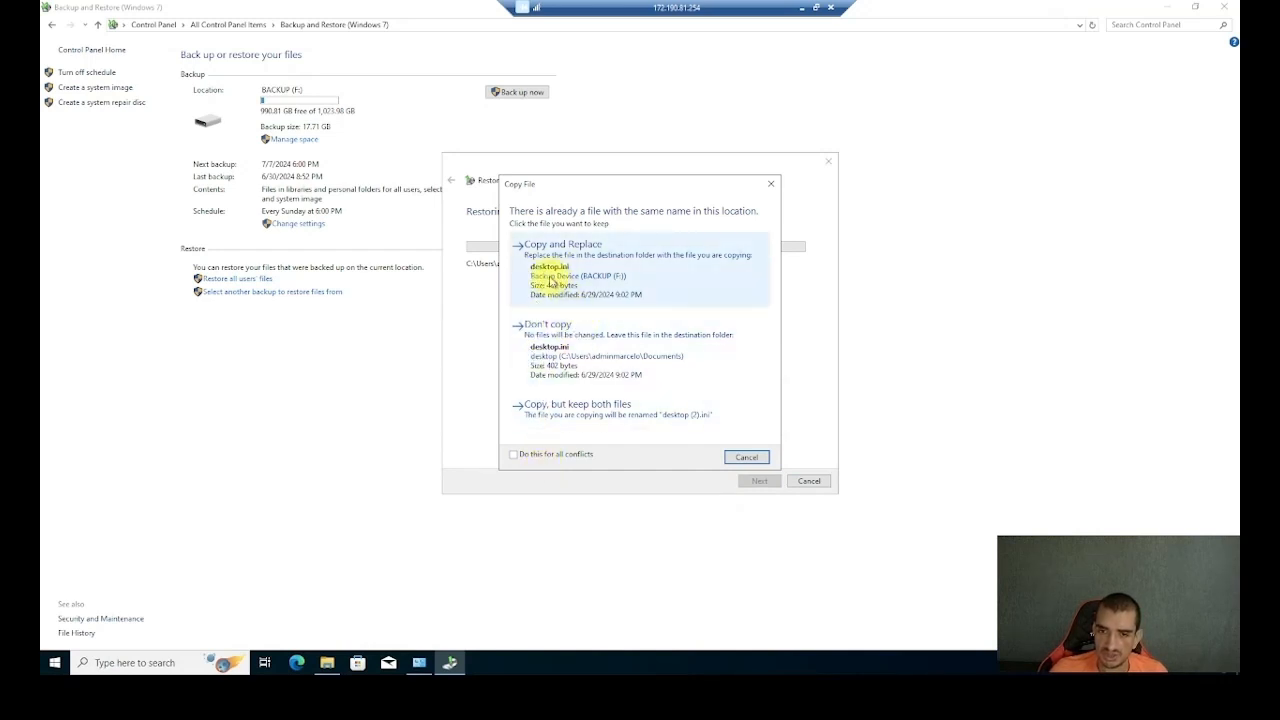
pyautogui.click(545, 456)
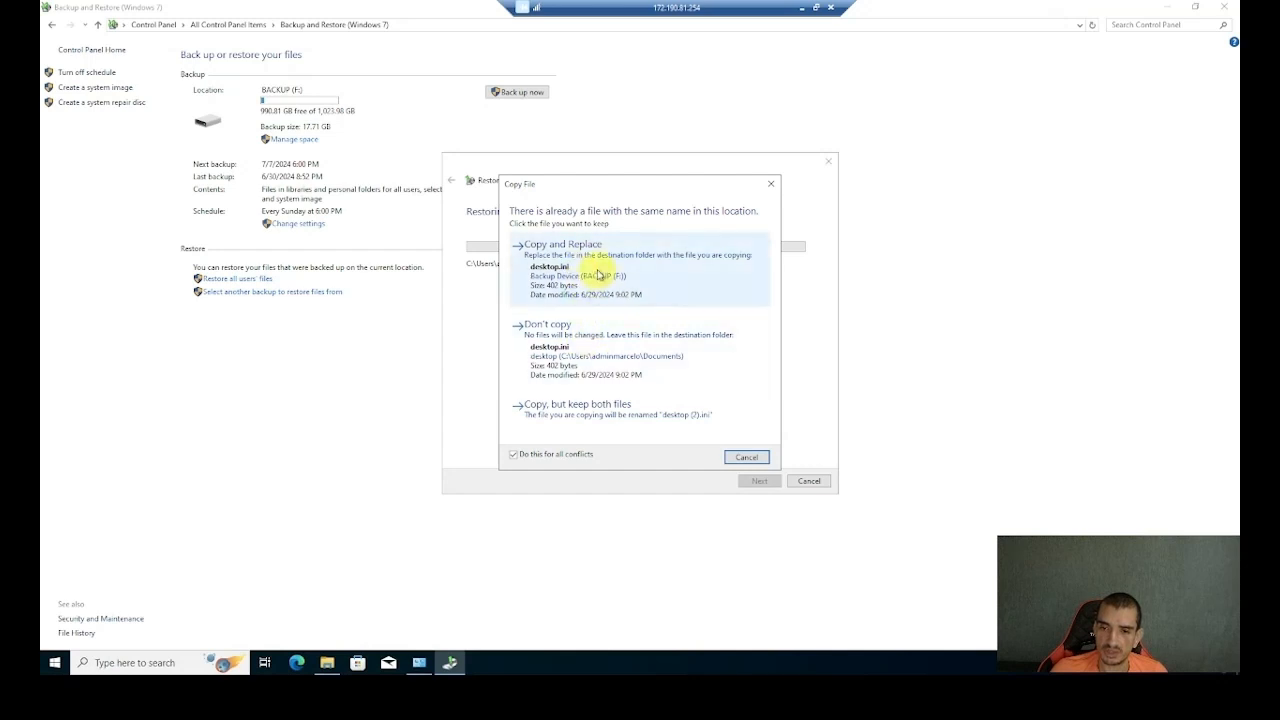
pyautogui.click(588, 272)
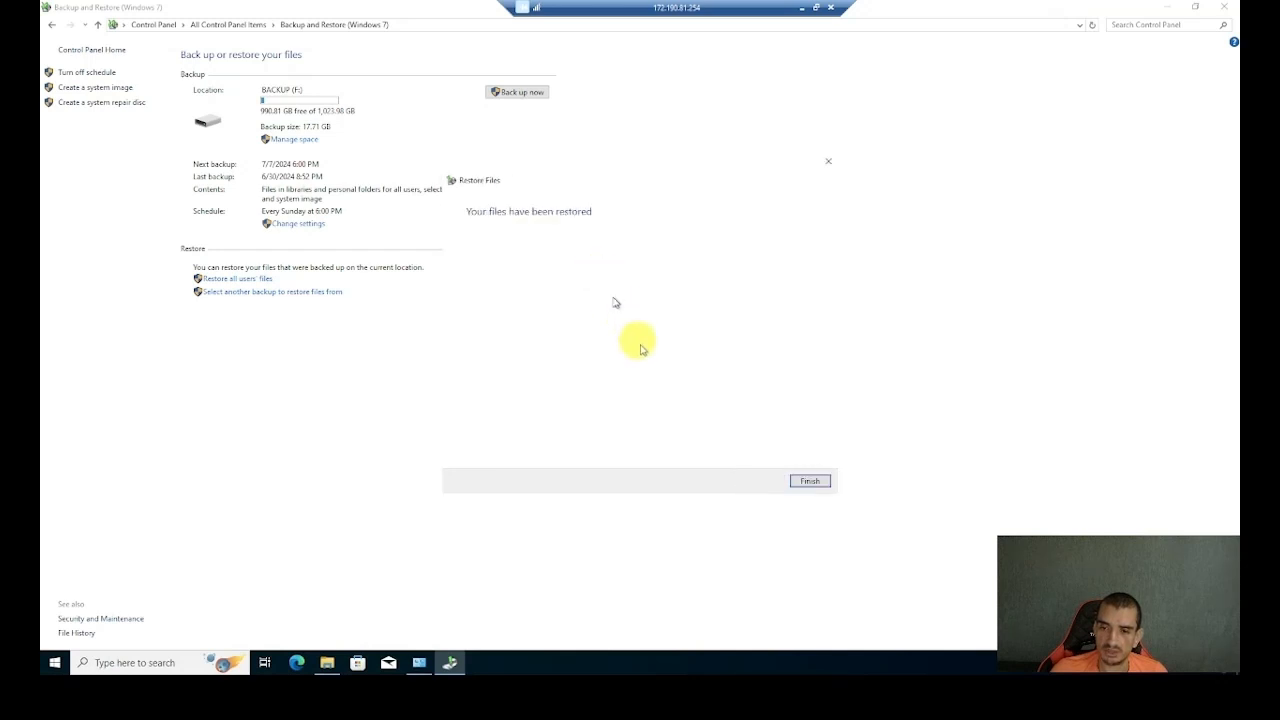
pyautogui.click(811, 482)
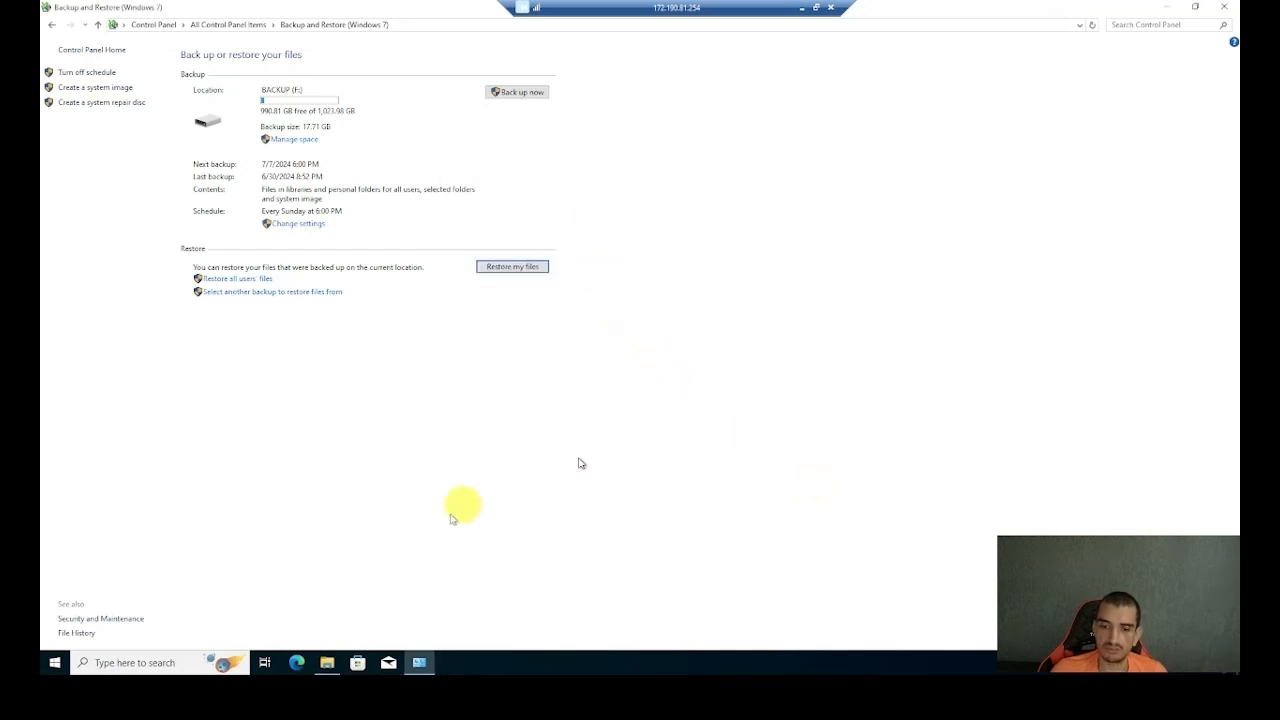
# Check the Pictures and Documents folders in File Explorer for the restored files
pyautogui.click(328, 665)
pyautogui.click(374, 386)
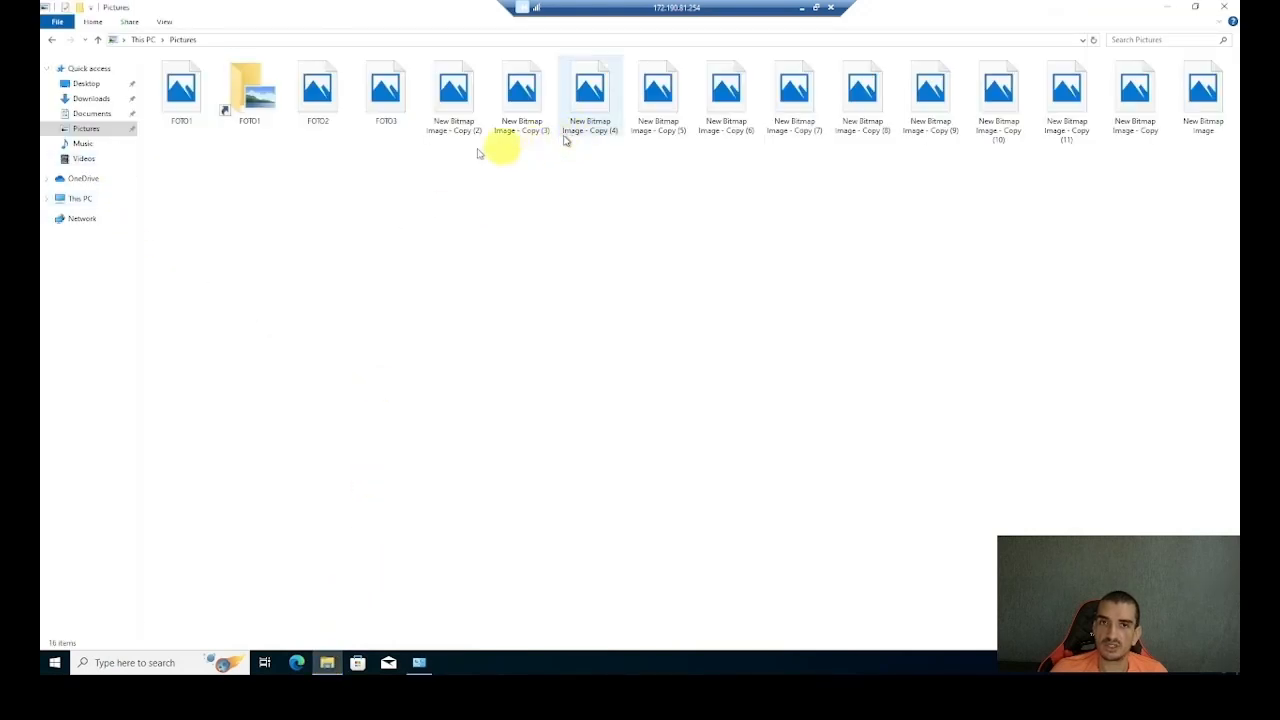
pyautogui.click(100, 115)
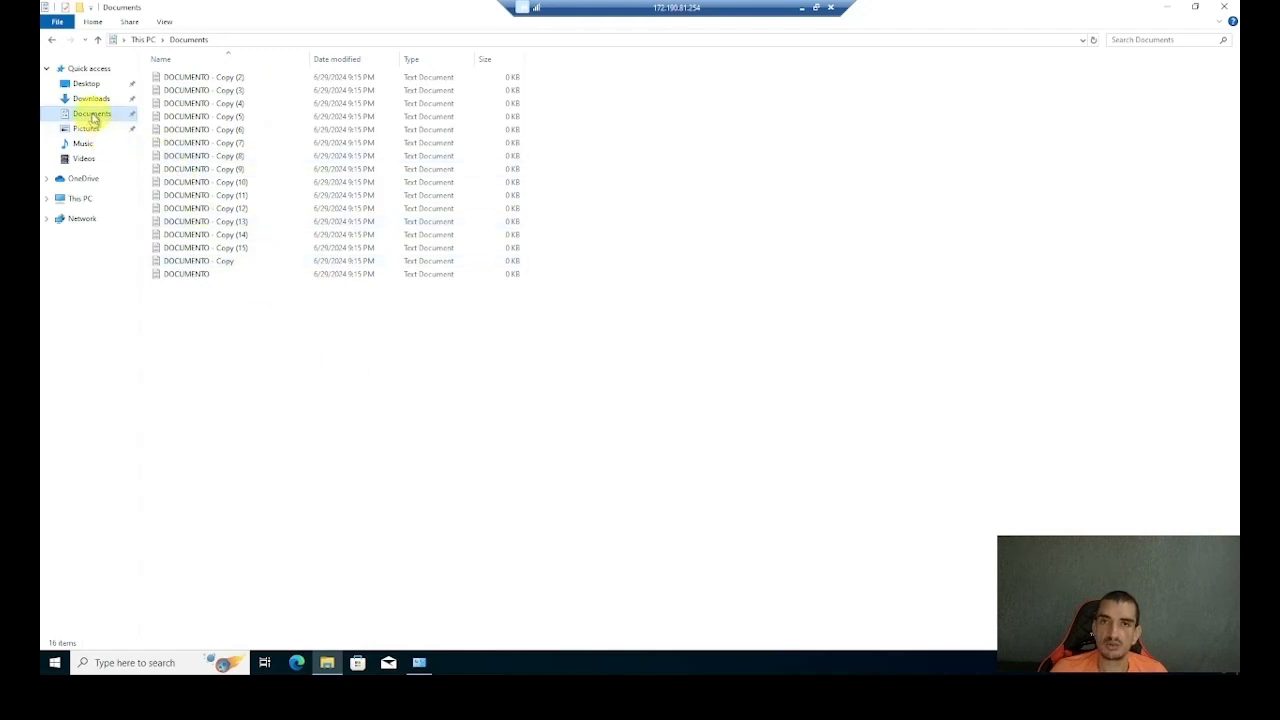
pyautogui.click(410, 404)
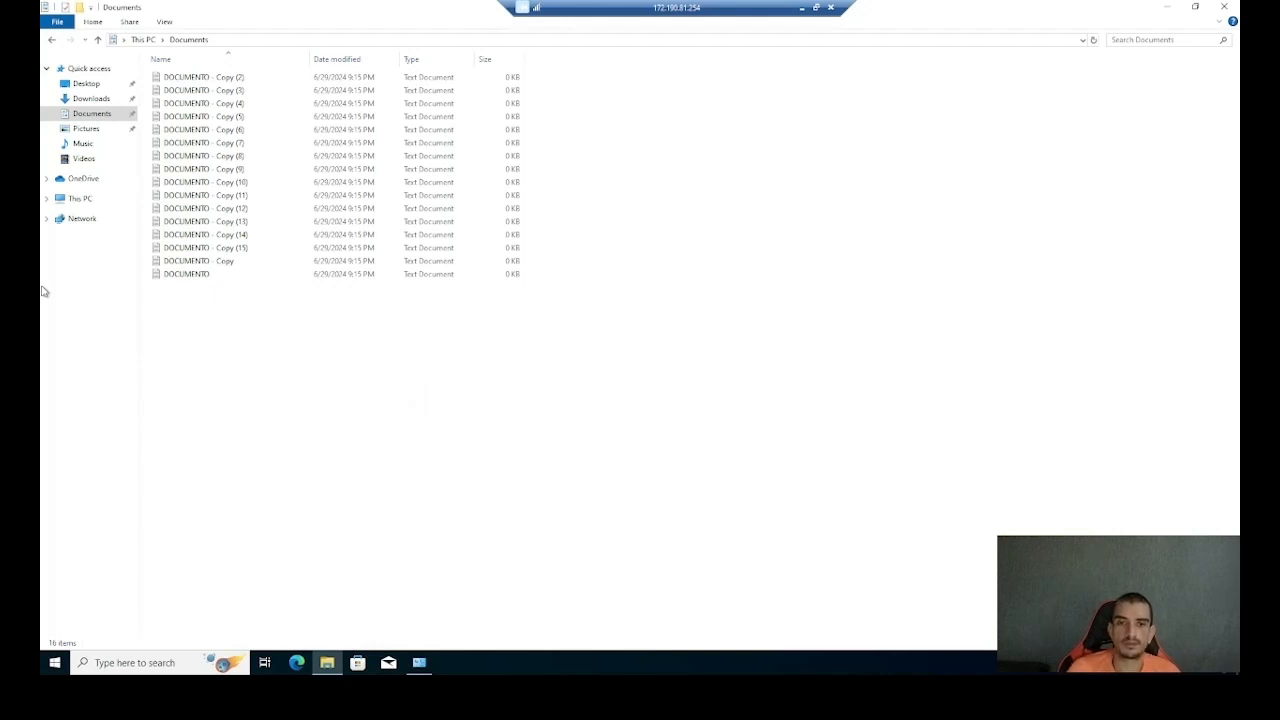
pyautogui.click(355, 377)
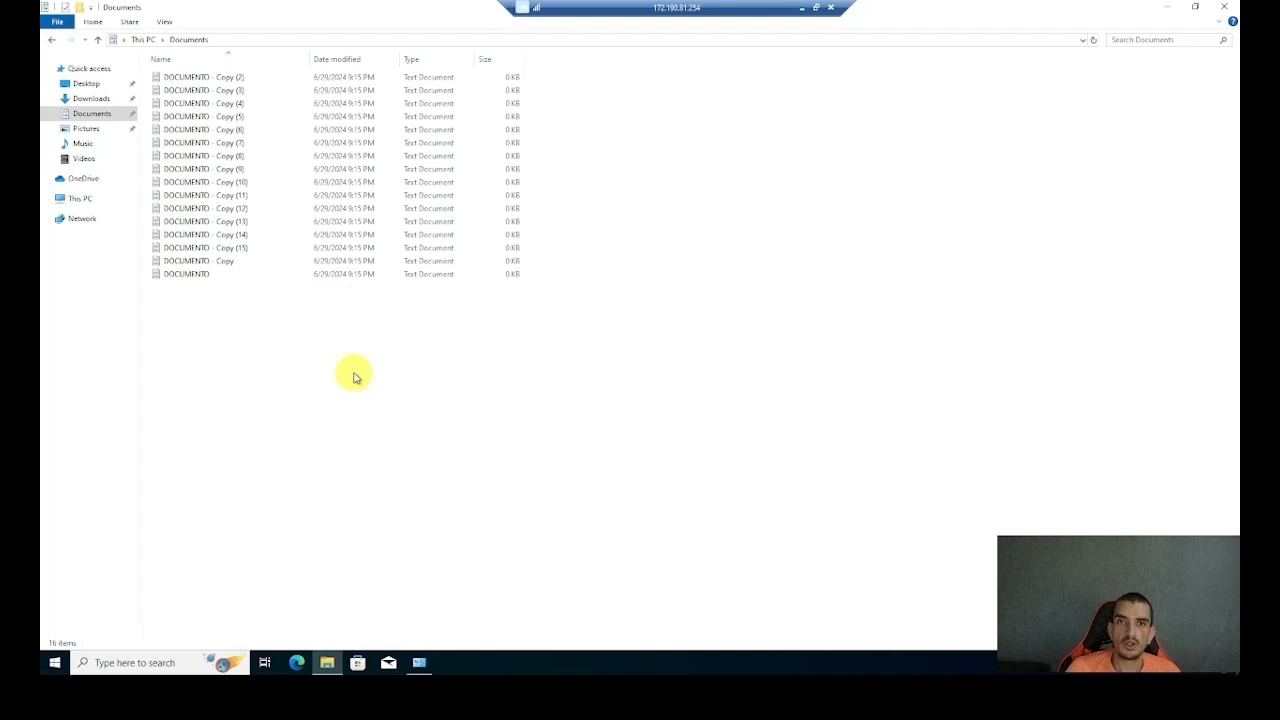